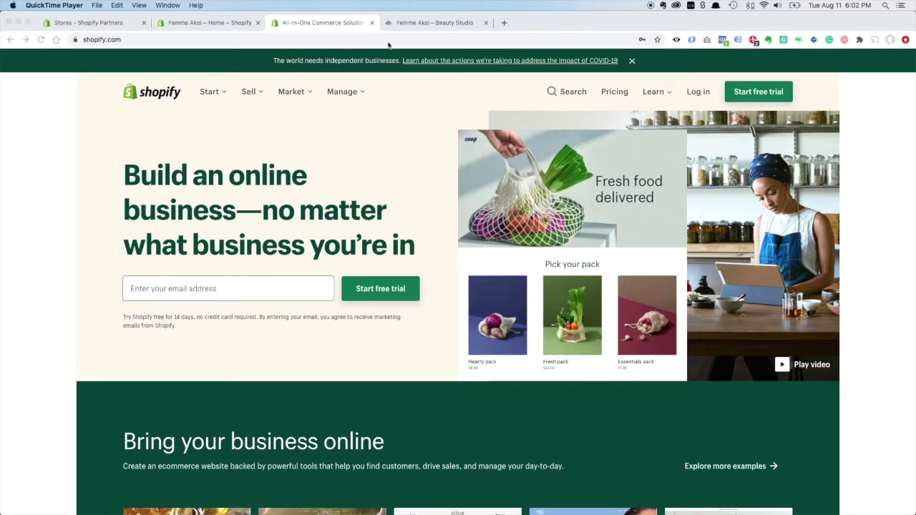
Step: Switch to the tab showing the existing Femme Akoi – Beauty Studio website
left_click(431, 23)
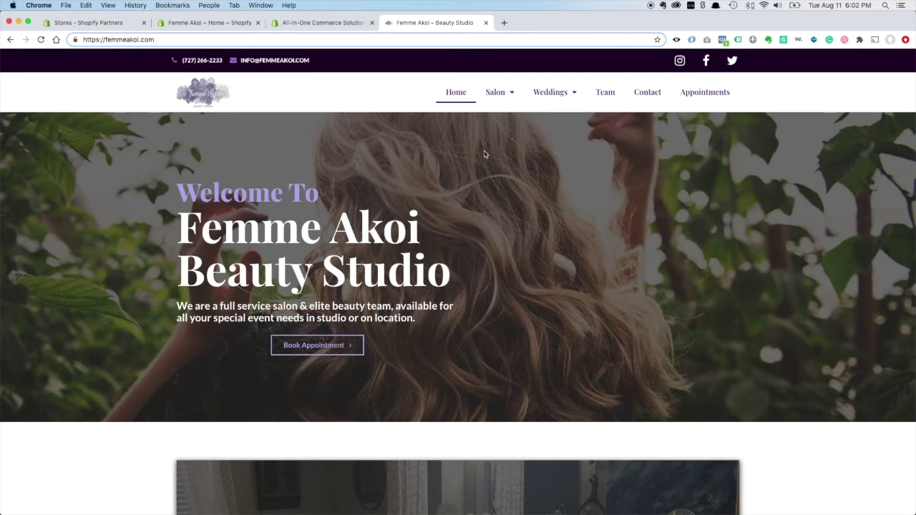
mouse_move(563, 100)
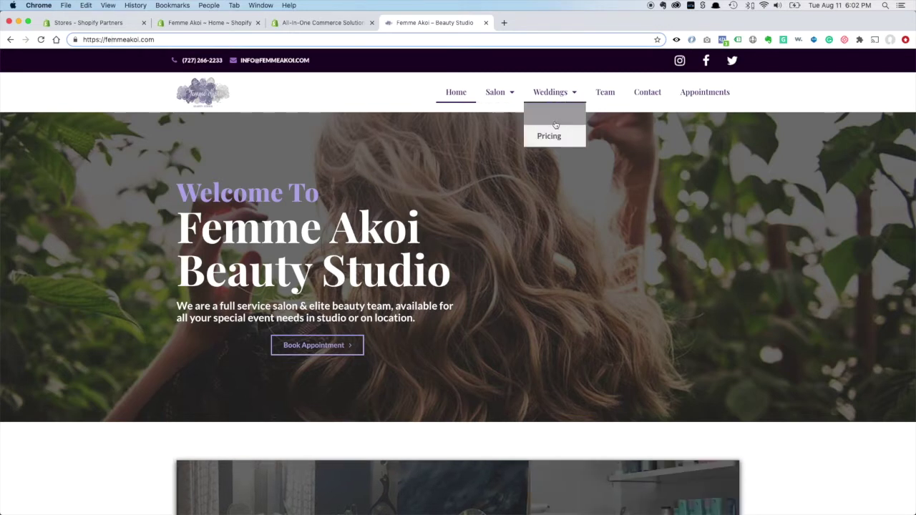
mouse_move(498, 120)
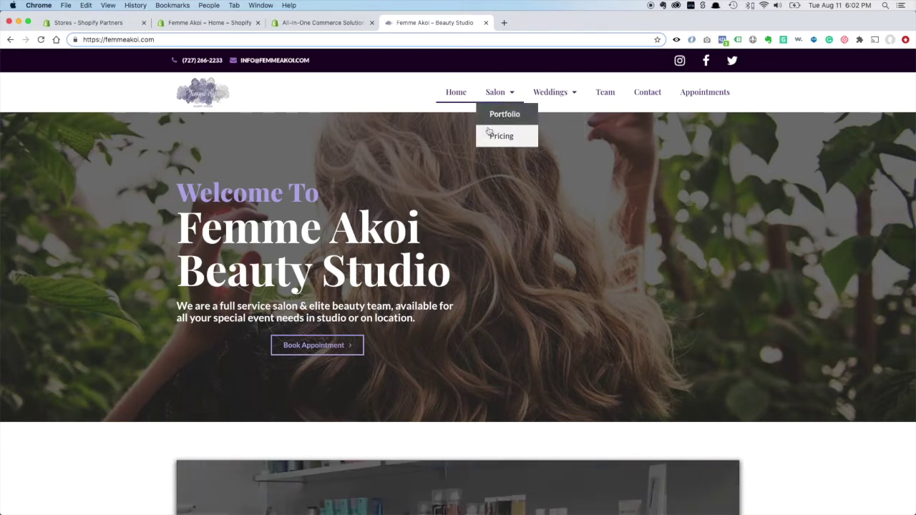
scroll(437, 233, "down", 5)
scroll(439, 237, "down", 12)
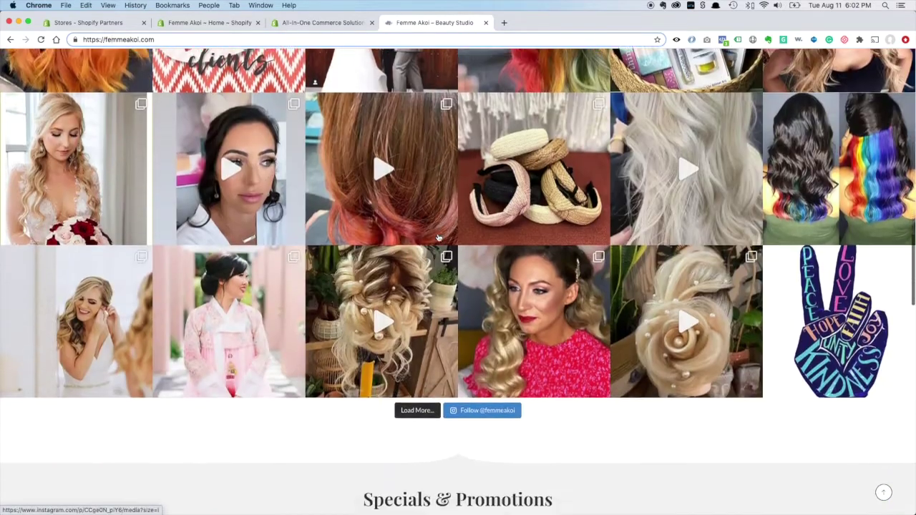
scroll(438, 237, "down", 20)
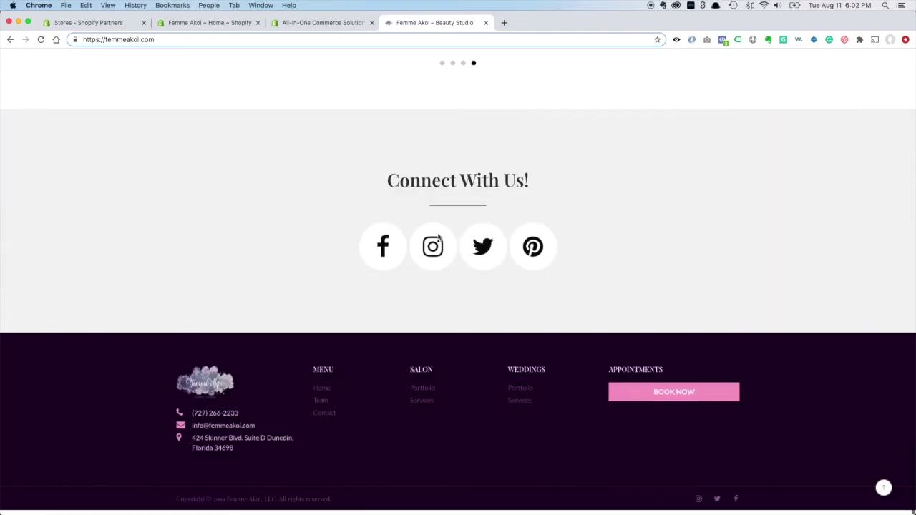
scroll(438, 237, "up", 20)
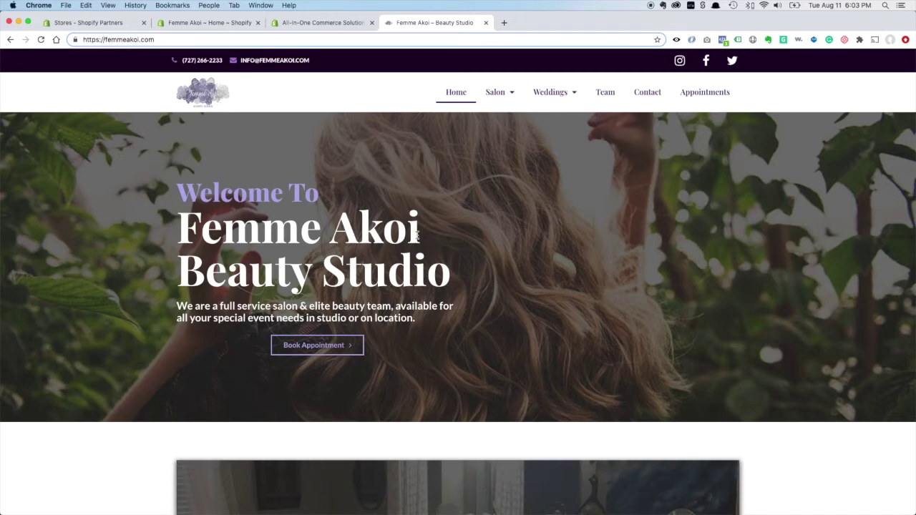
left_click(324, 23)
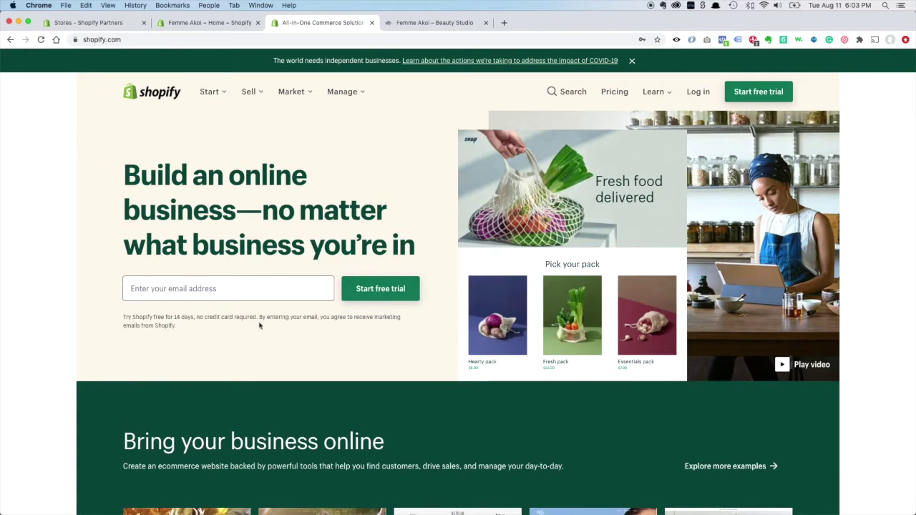
Step: Highlight the shopify.com address and the 14-day free trial note, then go to the Femme Akoi admin Home
left_click(104, 40)
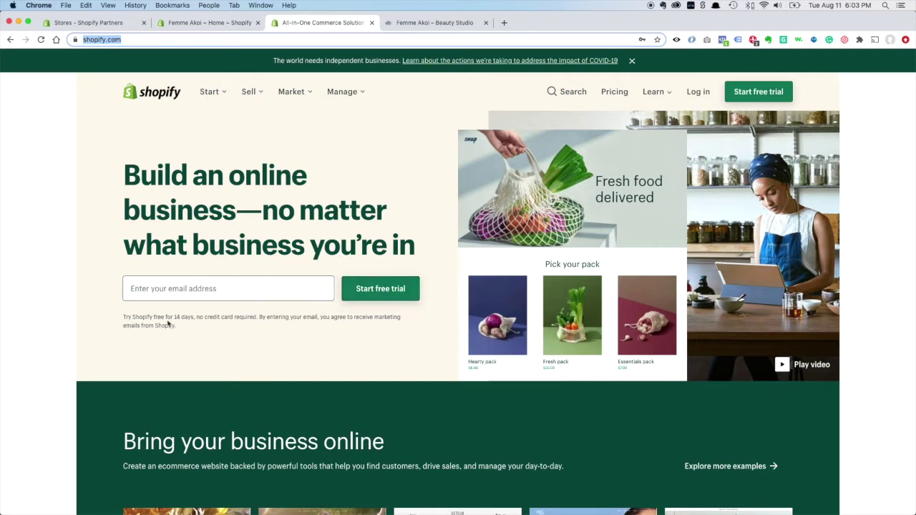
left_click_drag(132, 317, 266, 332)
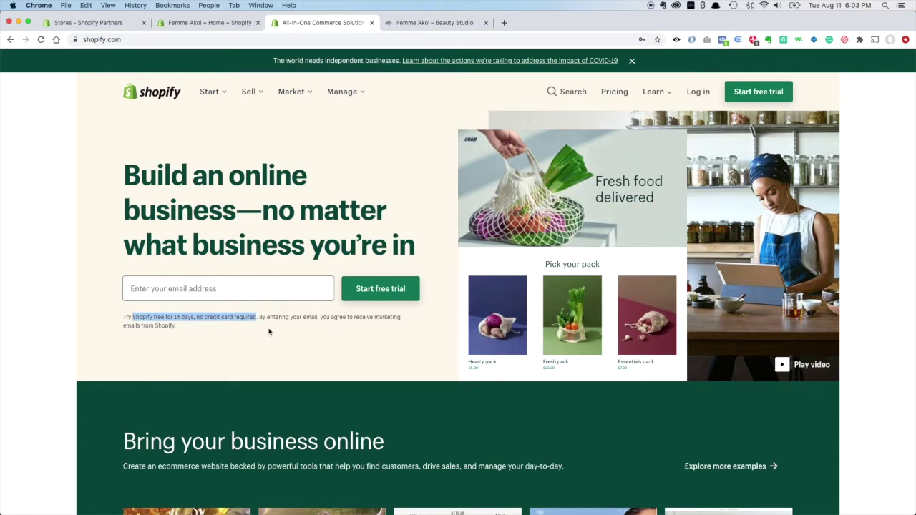
left_click(269, 331)
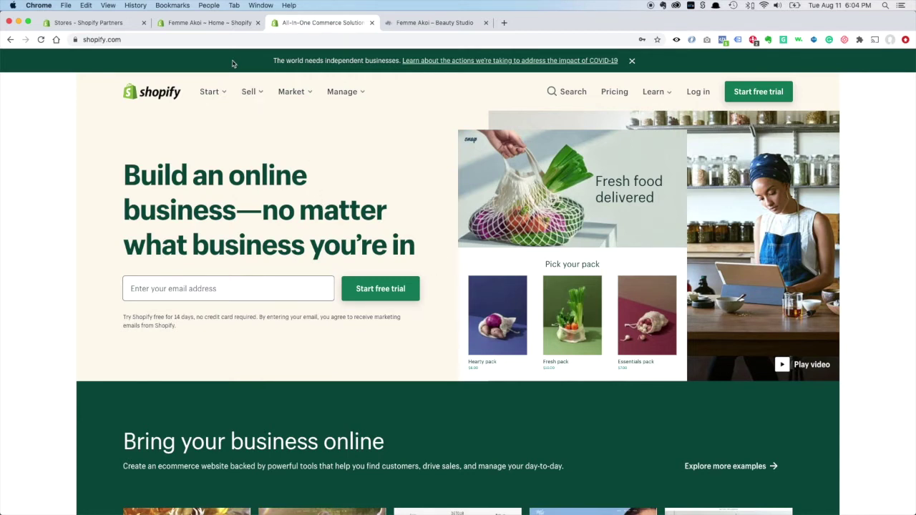
left_click(206, 24)
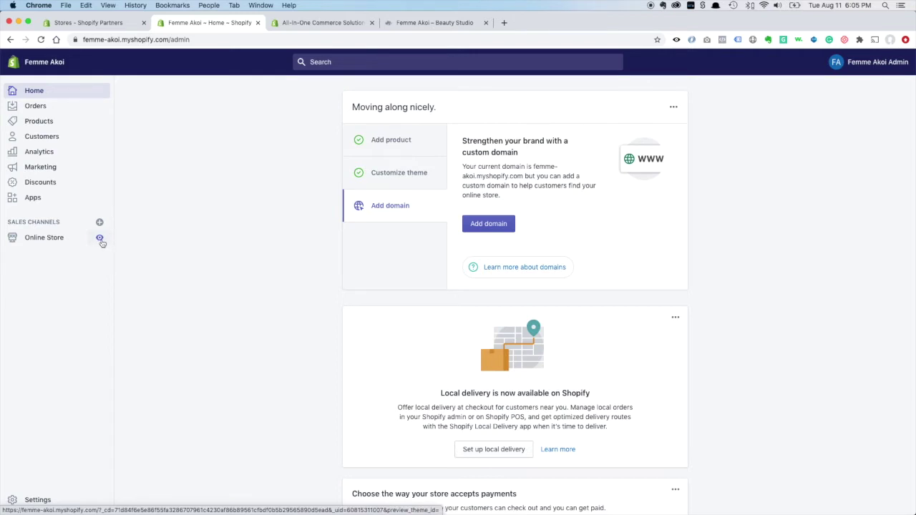
Step: Preview the Online Store sales channel and view the storefront in its new tab
left_click(101, 241)
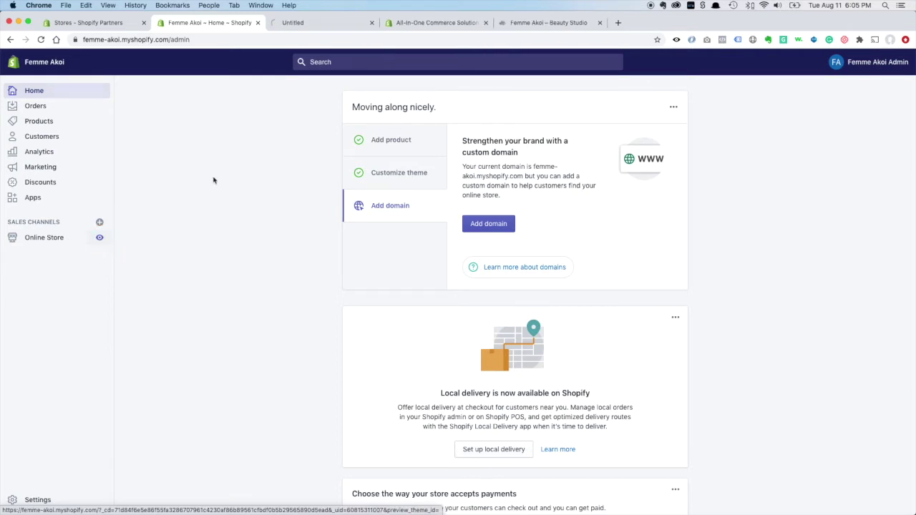
left_click(315, 23)
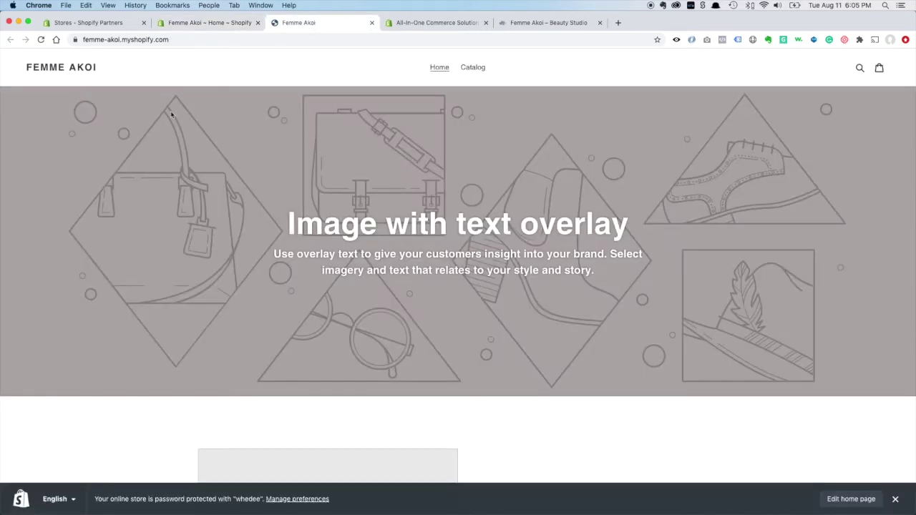
scroll(440, 252, "down", 5)
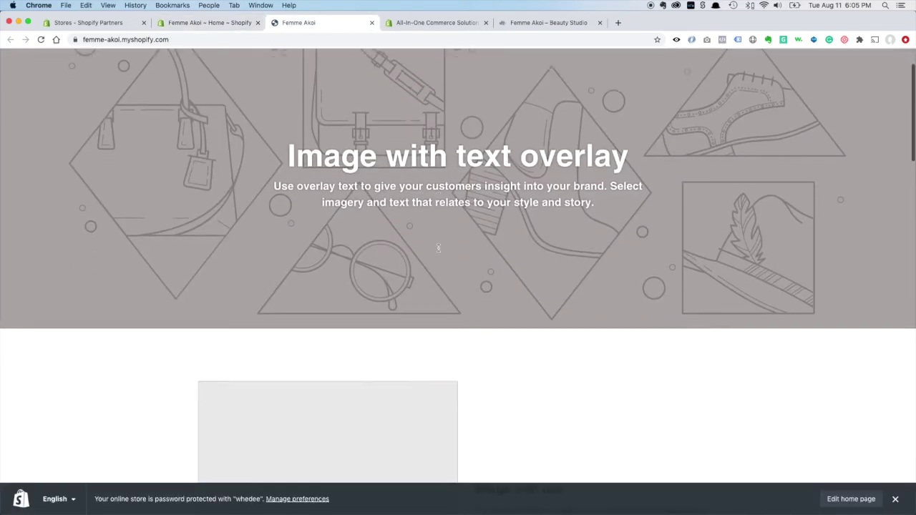
scroll(439, 253, "down", 20)
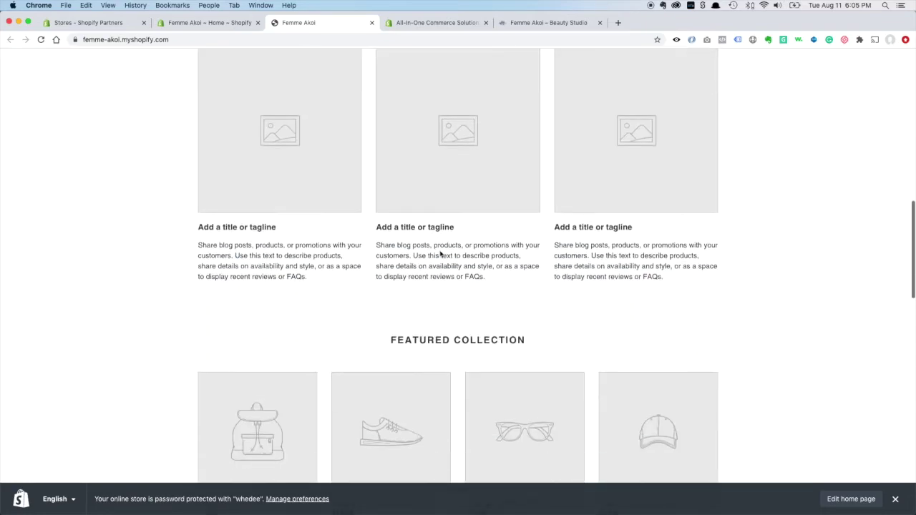
scroll(440, 255, "down", 10)
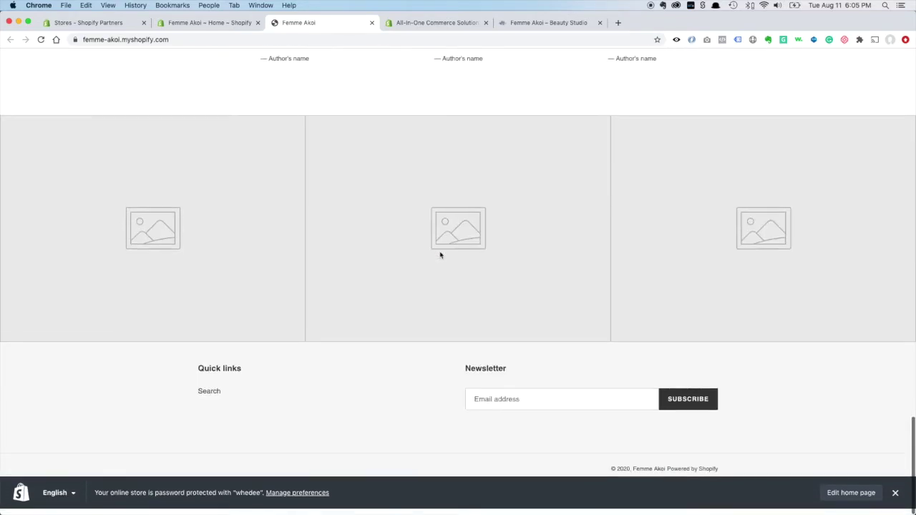
scroll(440, 257, "up", 10)
scroll(440, 257, "up", 20)
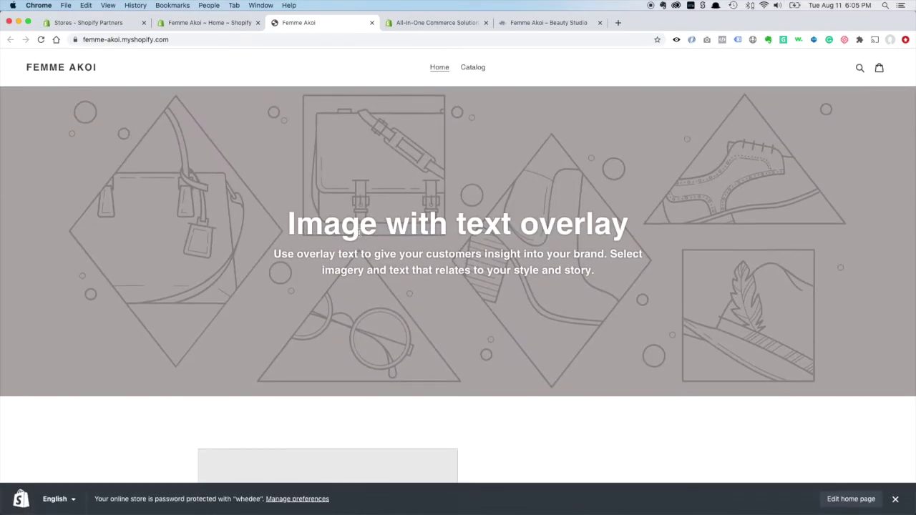
left_click(206, 23)
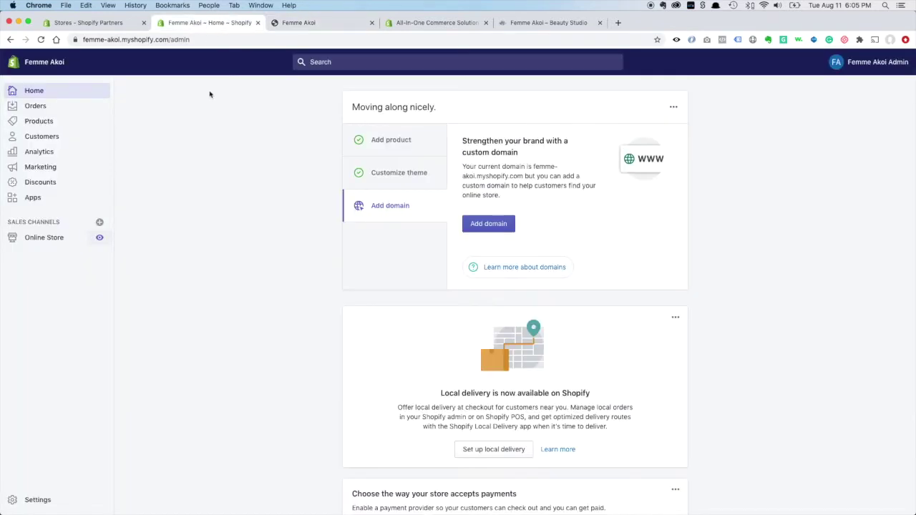
left_click(66, 241)
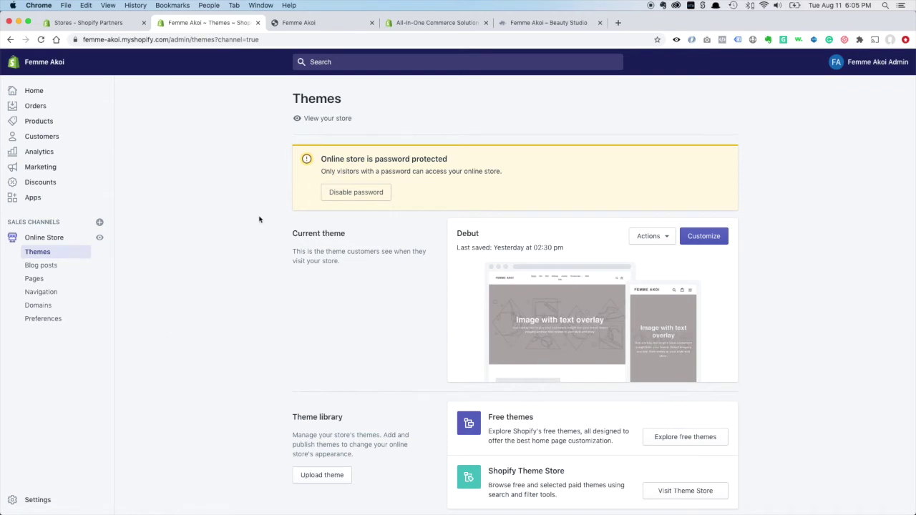
Step: Highlight Debut as the current theme and compare it with the live storefront
scroll(395, 317, "down", 1)
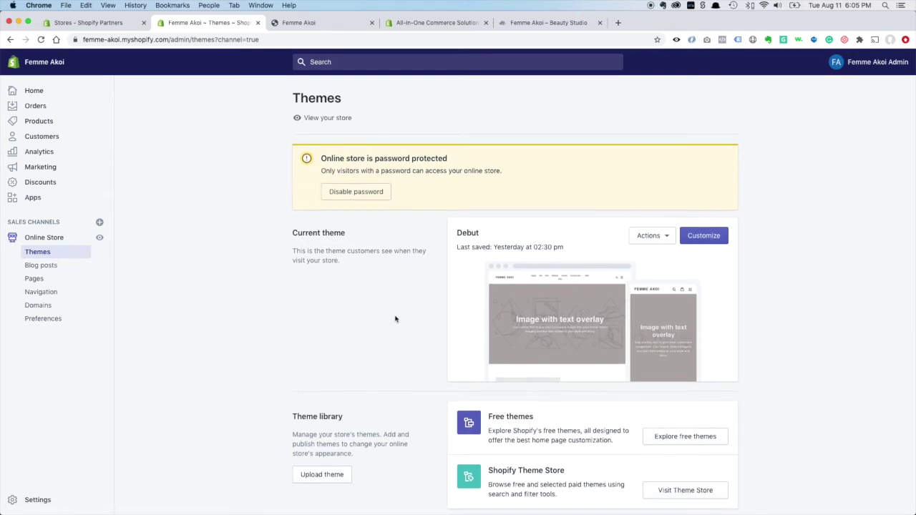
left_click_drag(455, 224, 483, 226)
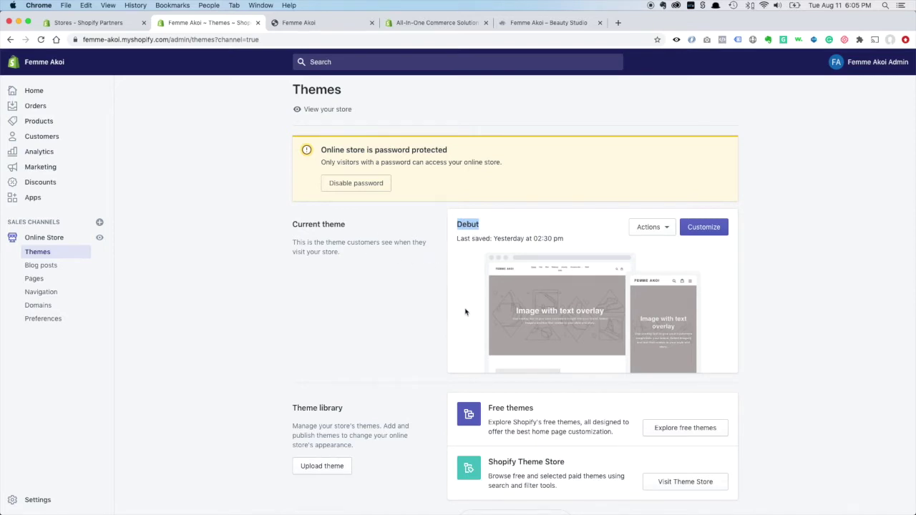
left_click(328, 24)
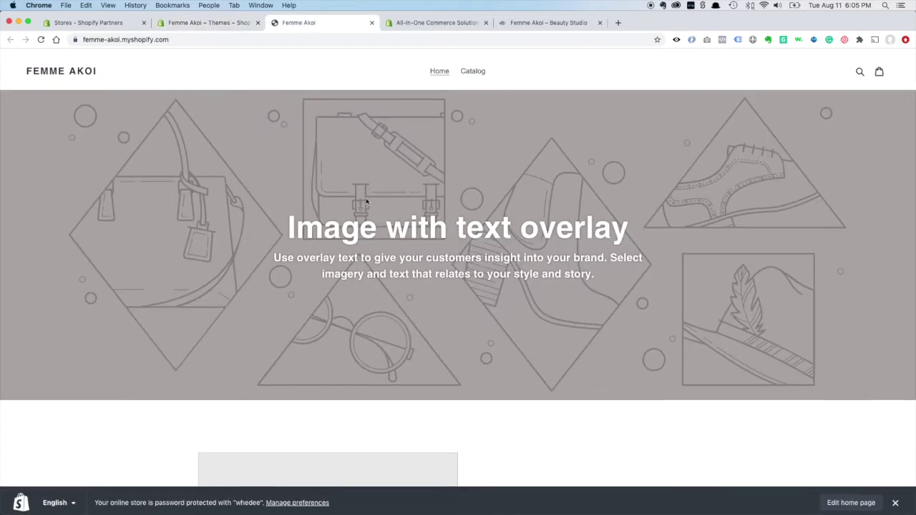
left_click(209, 24)
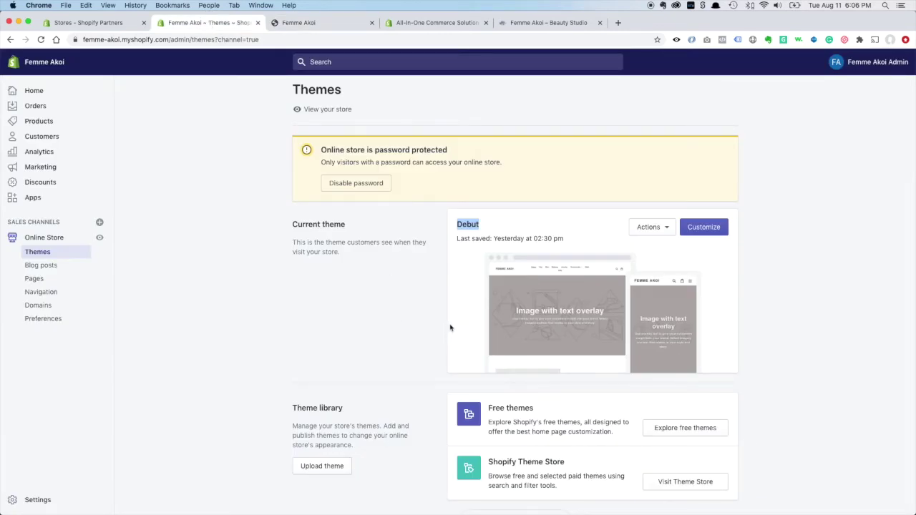
Step: Scroll down the Themes page and bring up the Explore free themes gallery
scroll(422, 339, "down", 1)
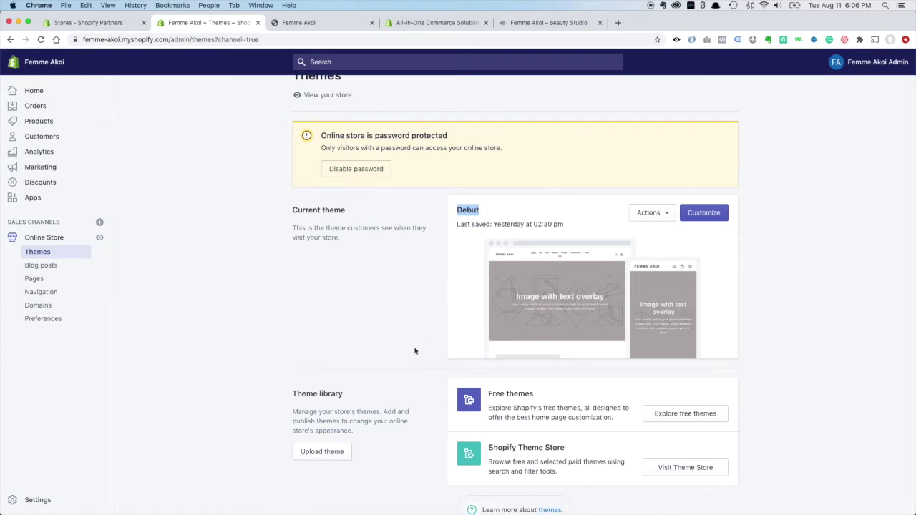
scroll(416, 353, "up", 2)
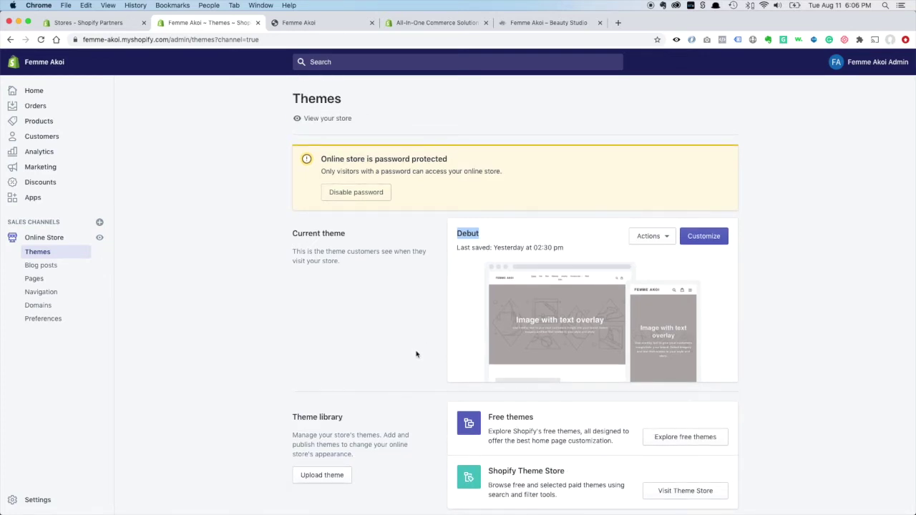
scroll(416, 354, "down", 2)
scroll(449, 380, "down", 1)
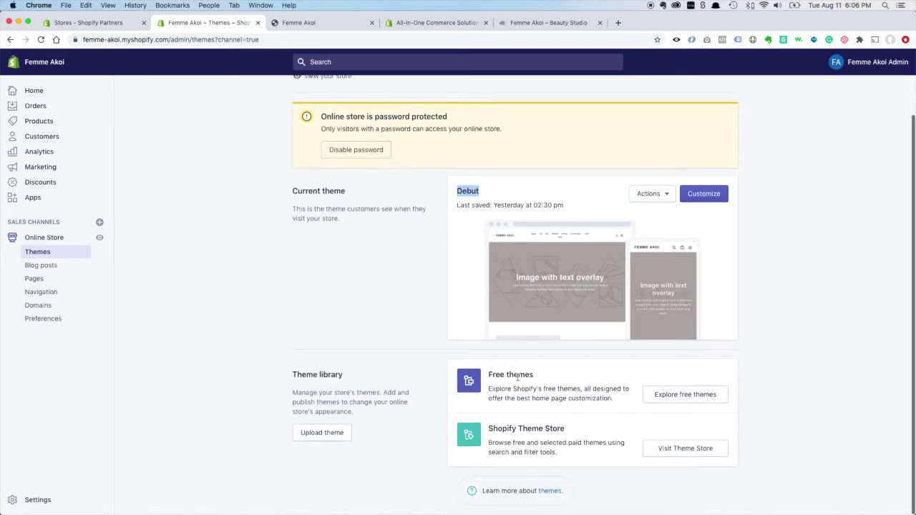
left_click(689, 401)
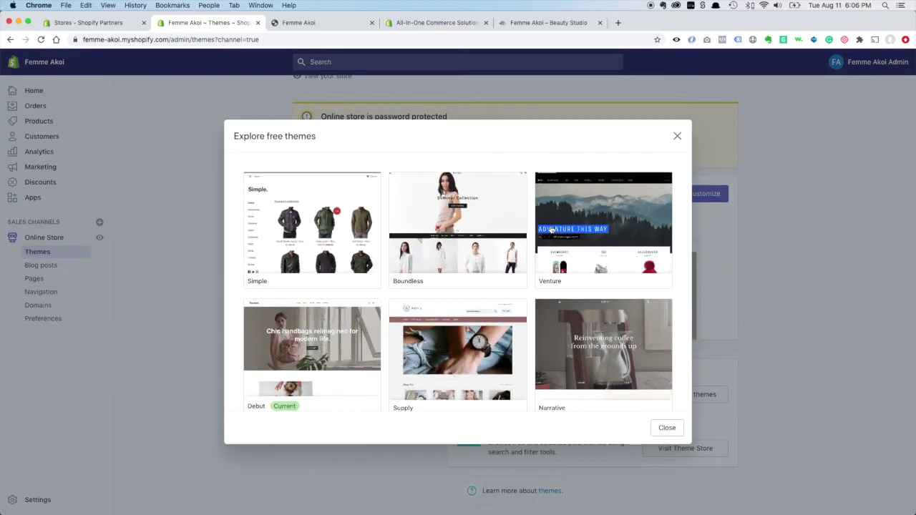
Step: Browse Simple, Boundless, Venture, Debut, Supply and Narrative in the gallery, then close it
scroll(458, 300, "down", 4)
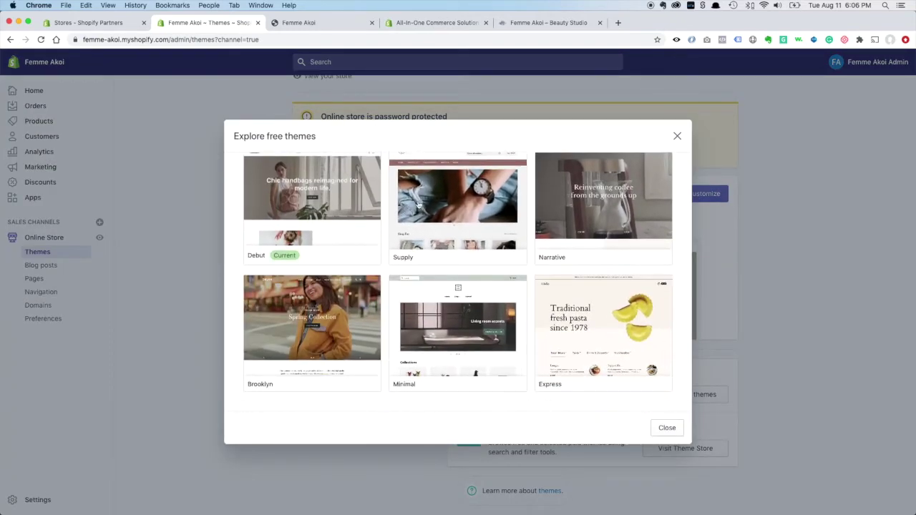
scroll(429, 215, "up", 4)
scroll(576, 258, "down", 2)
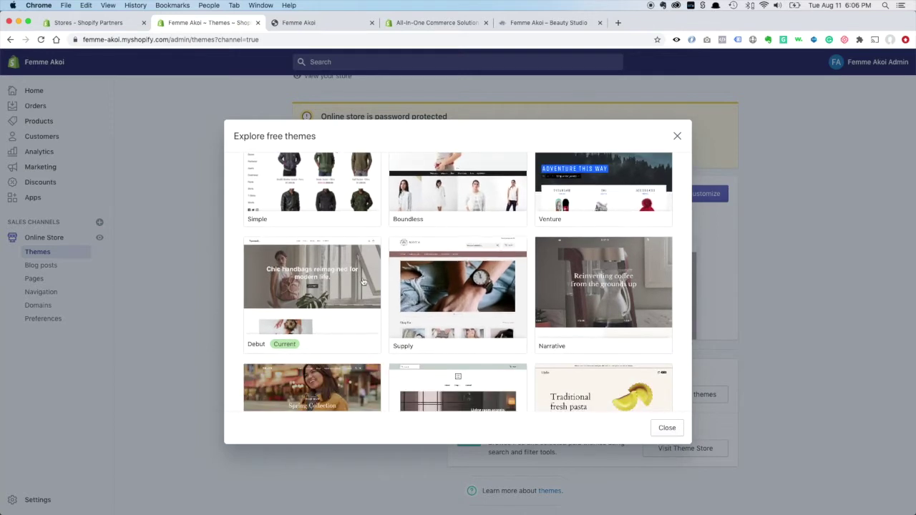
scroll(558, 288, "down", 2)
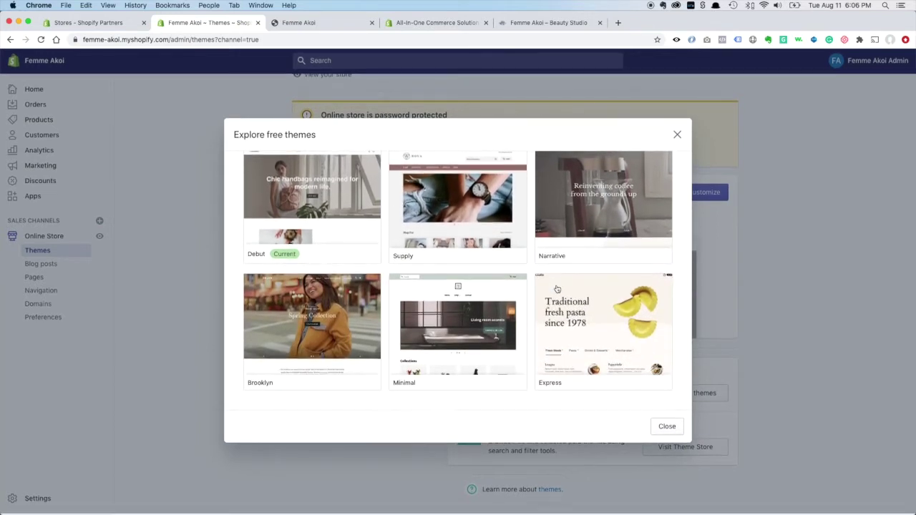
scroll(406, 313, "up", 4)
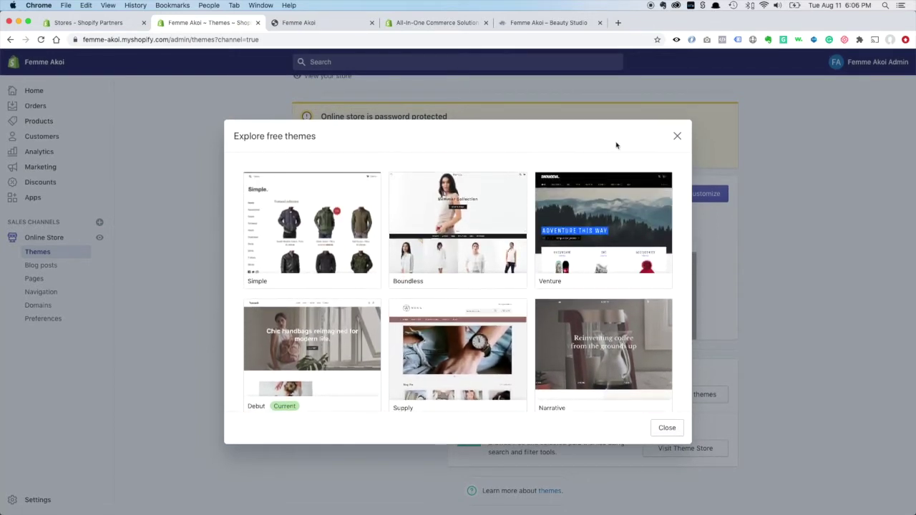
left_click(678, 136)
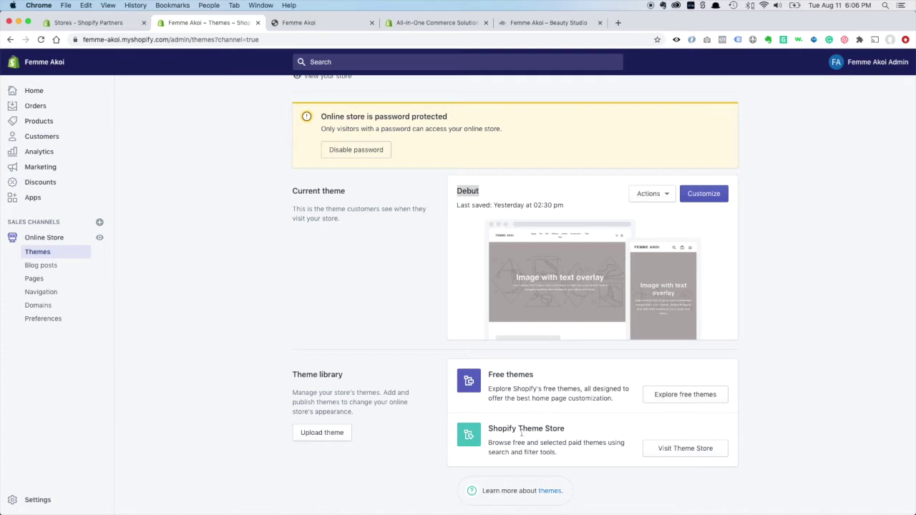
Step: Open the Theme Store and browse Trending this week and the paid Product recommendations
left_click(673, 451)
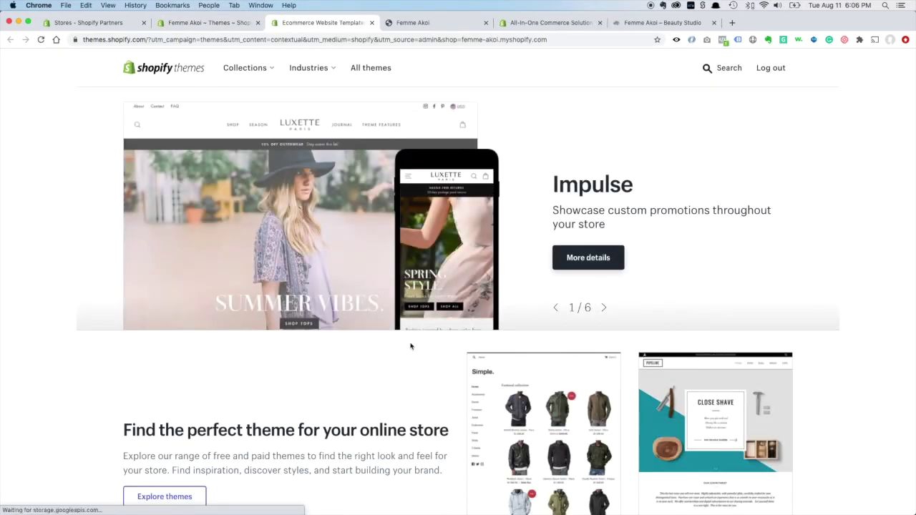
scroll(411, 347, "down", 1)
scroll(410, 348, "down", 3)
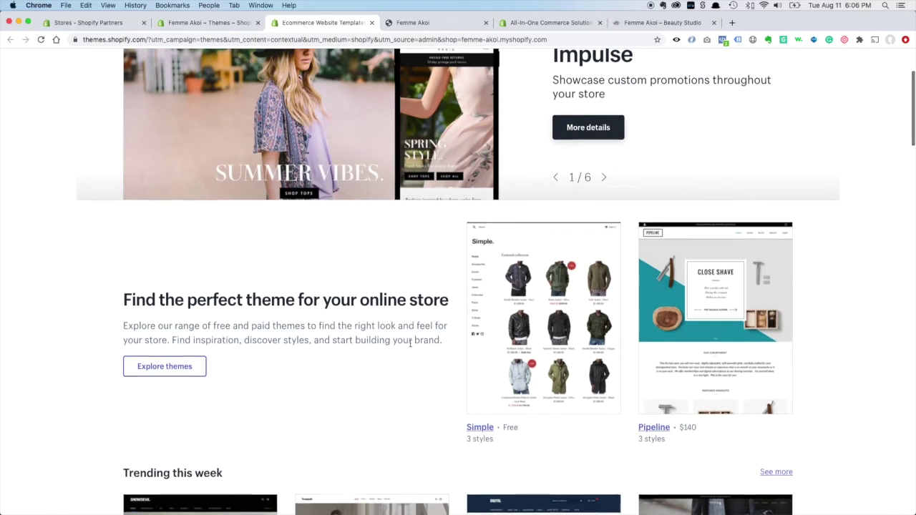
scroll(410, 347, "down", 4)
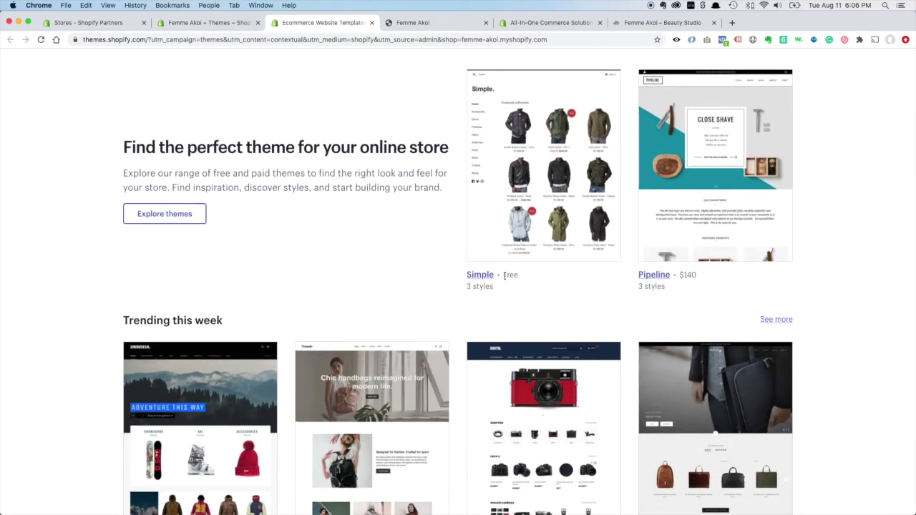
scroll(462, 305, "down", 3)
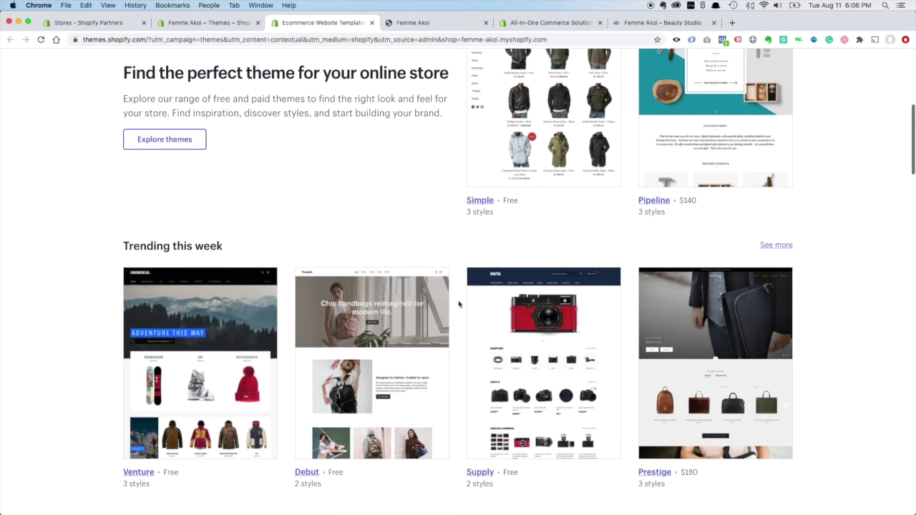
scroll(275, 334, "down", 1)
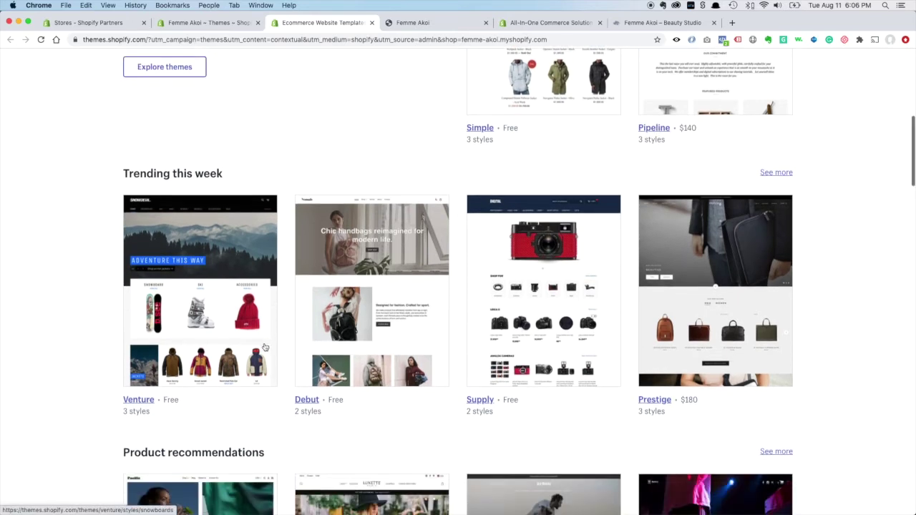
scroll(433, 396, "down", 2)
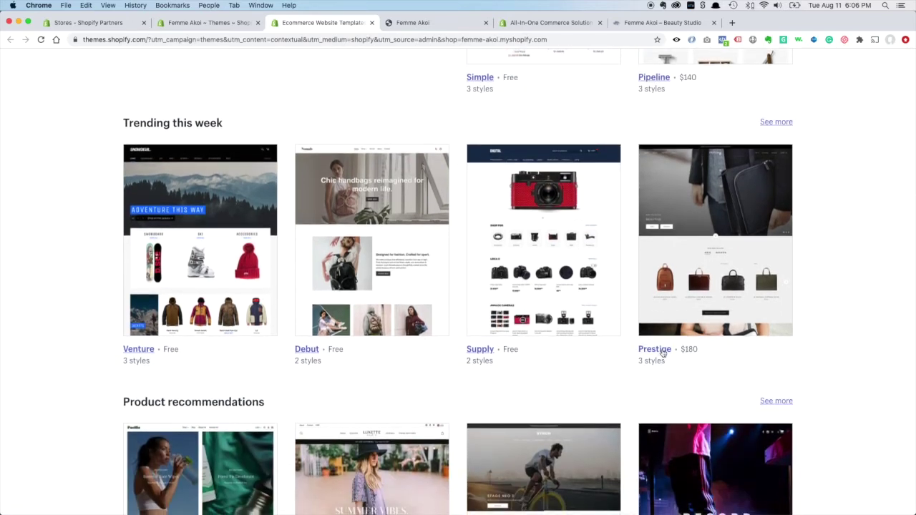
scroll(661, 351, "down", 4)
scroll(642, 355, "down", 2)
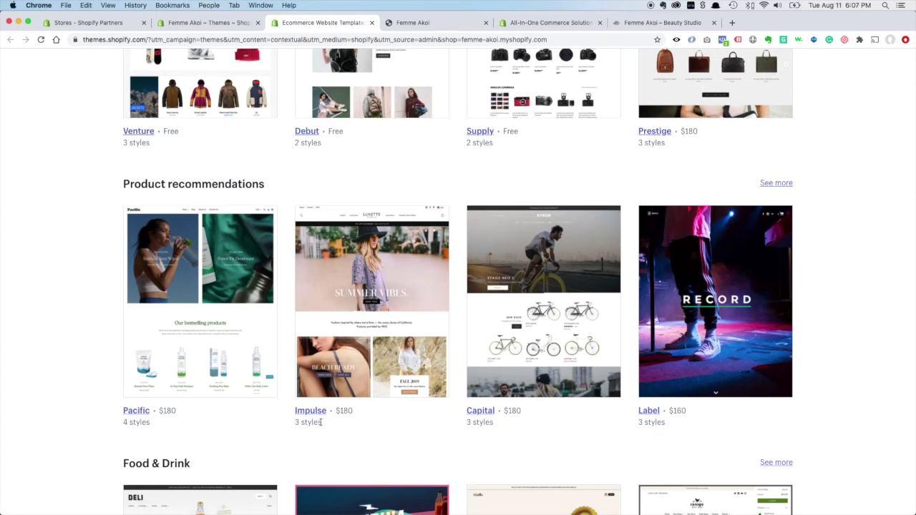
scroll(604, 422, "up", 4)
scroll(603, 422, "up", 4)
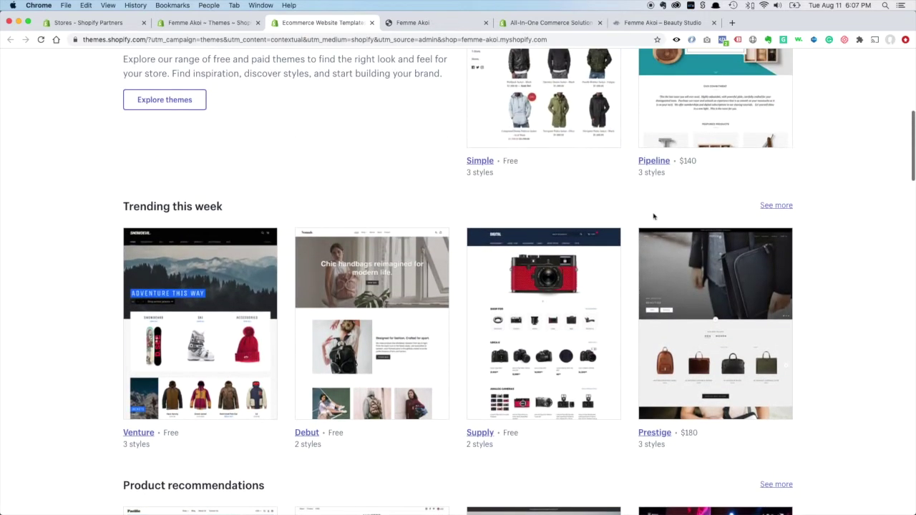
scroll(622, 299, "down", 9)
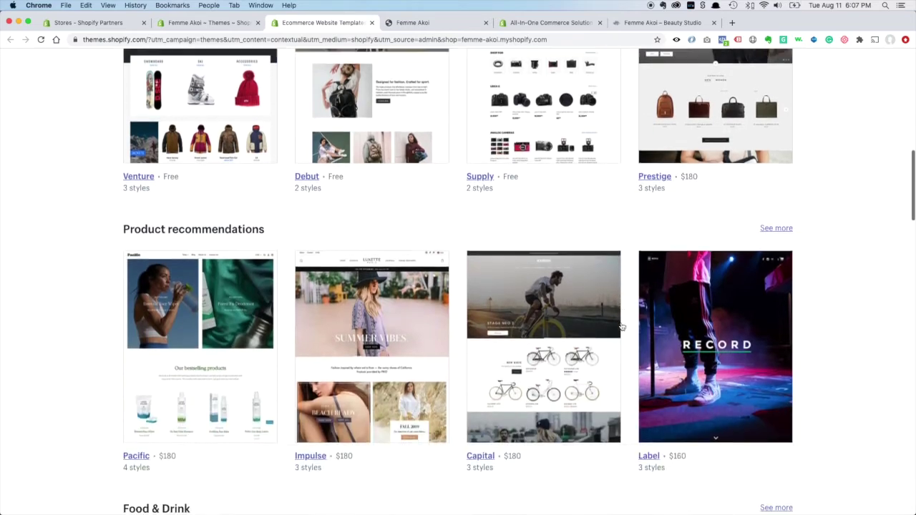
scroll(606, 395, "down", 8)
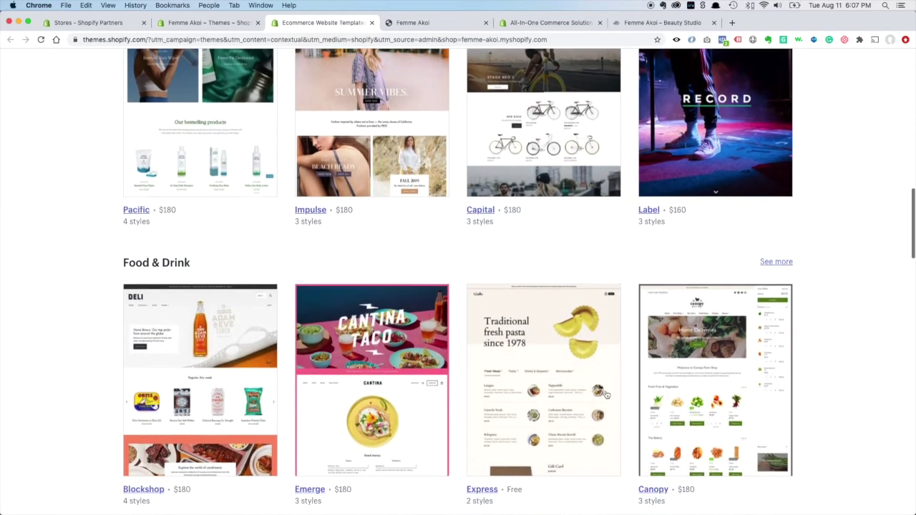
scroll(606, 395, "up", 14)
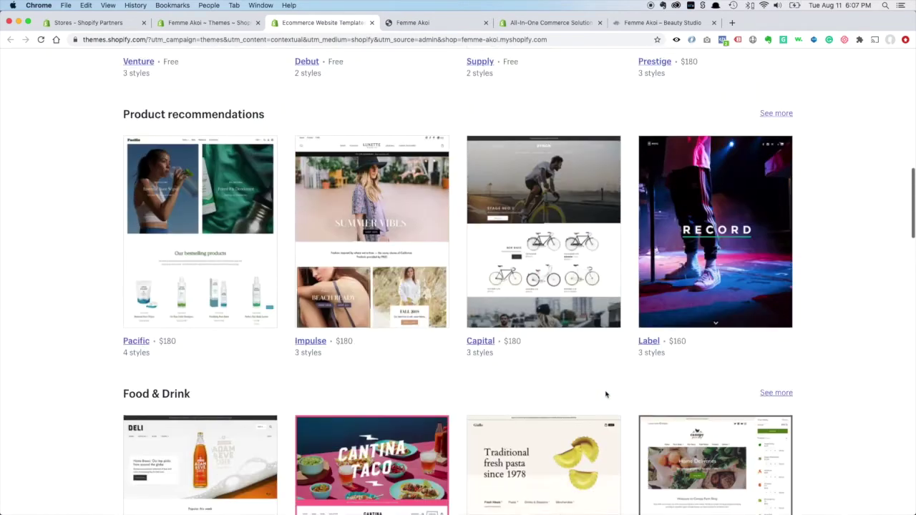
scroll(594, 395, "down", 7)
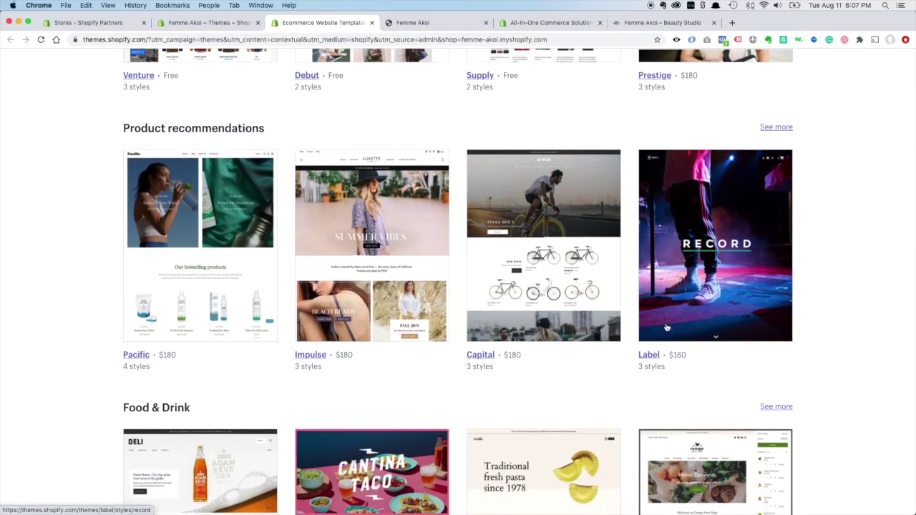
Step: Review the Capital theme's page and the Collections list, then return to the Theme Store home
left_click(491, 330)
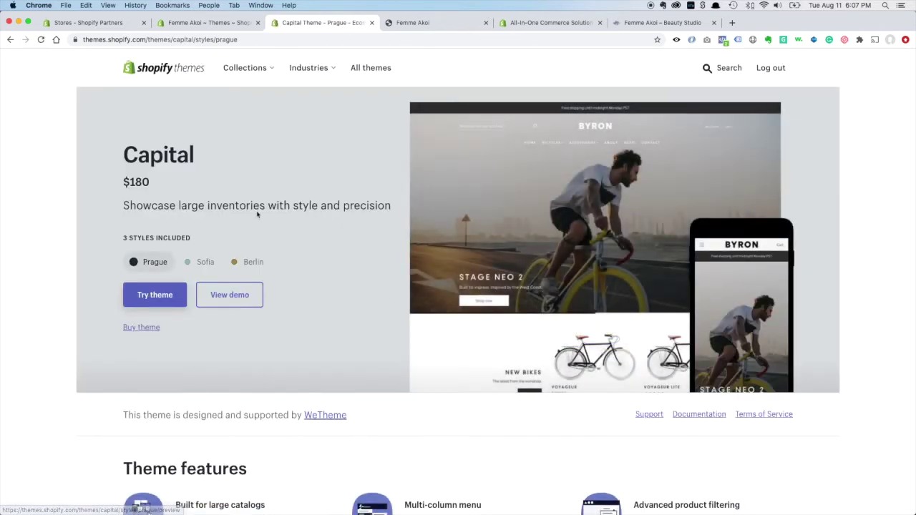
scroll(290, 303, "down", 1)
scroll(290, 303, "down", 1)
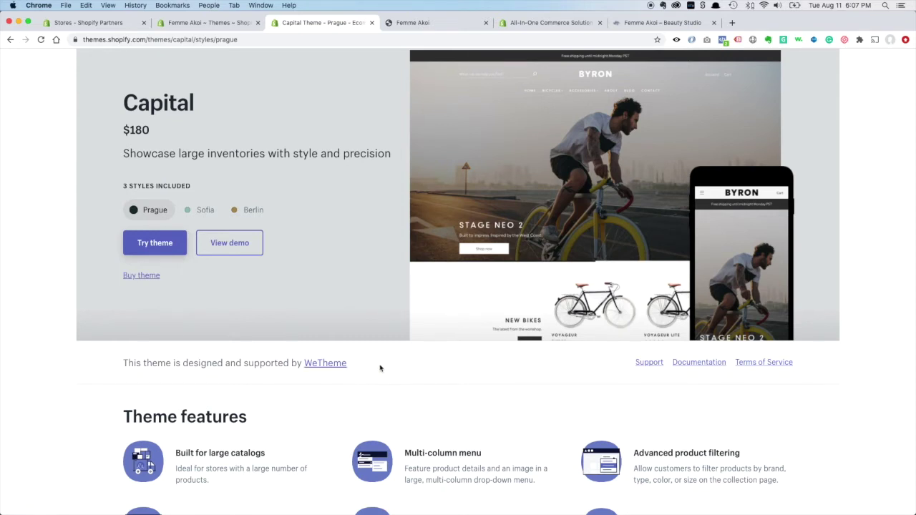
scroll(378, 368, "up", 2)
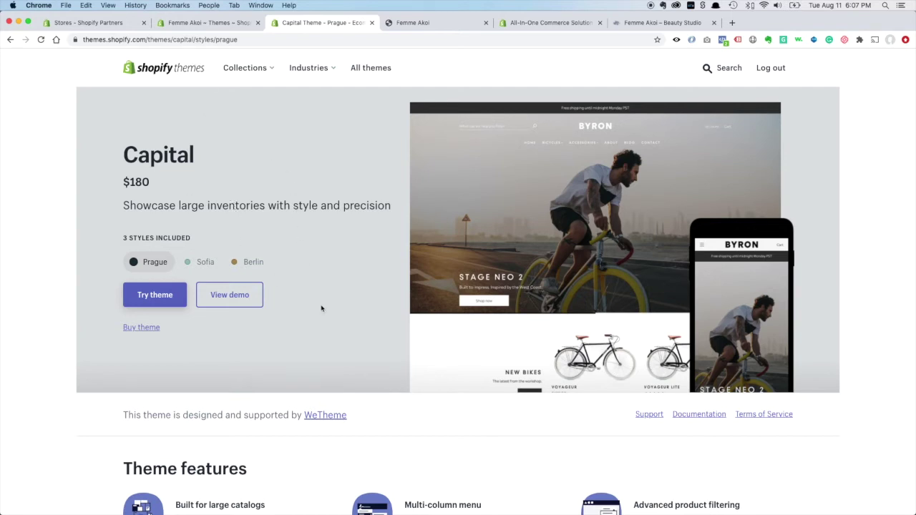
scroll(377, 382, "down", 3)
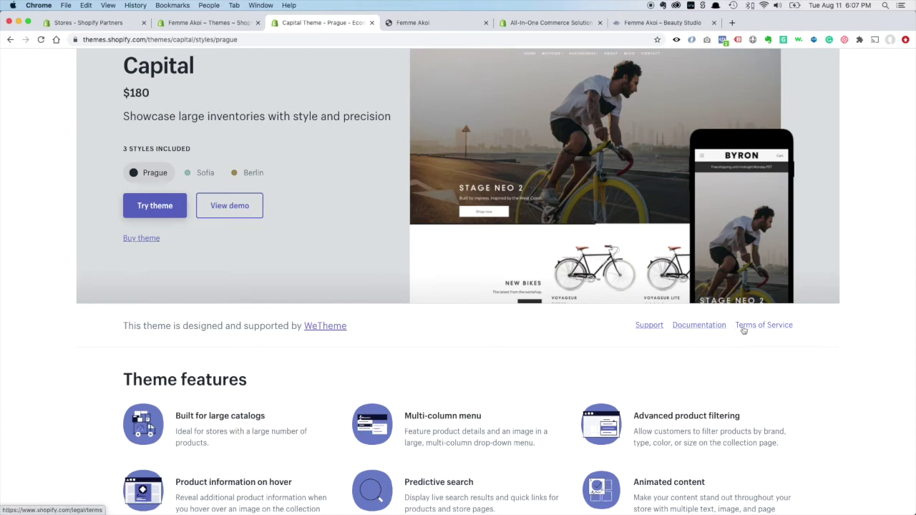
scroll(416, 332, "up", 3)
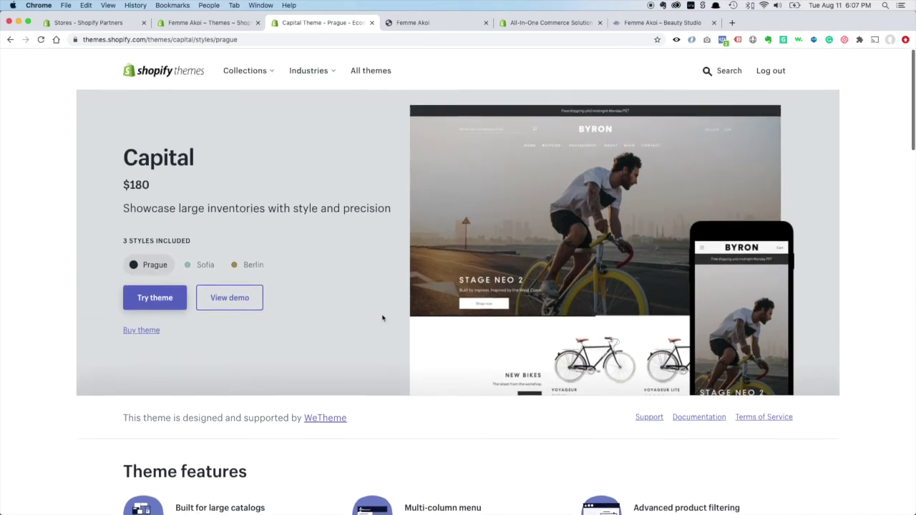
left_click(239, 68)
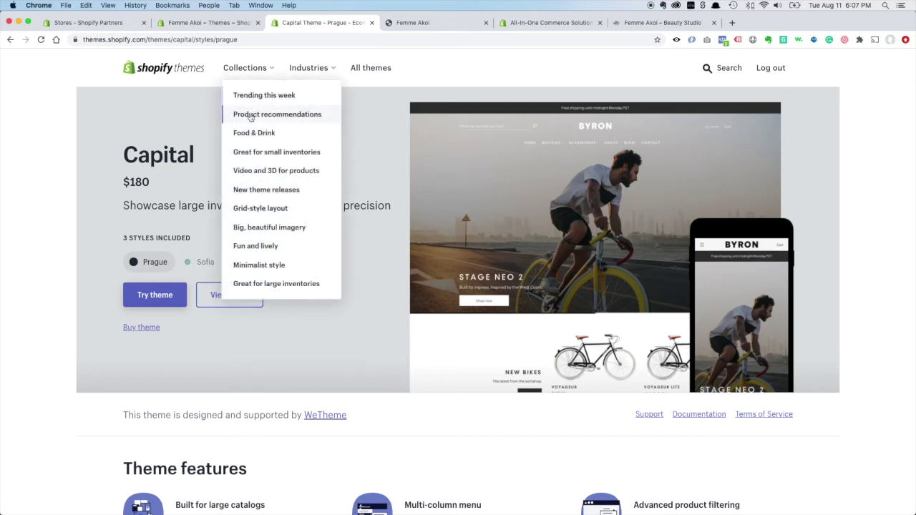
left_click(174, 67)
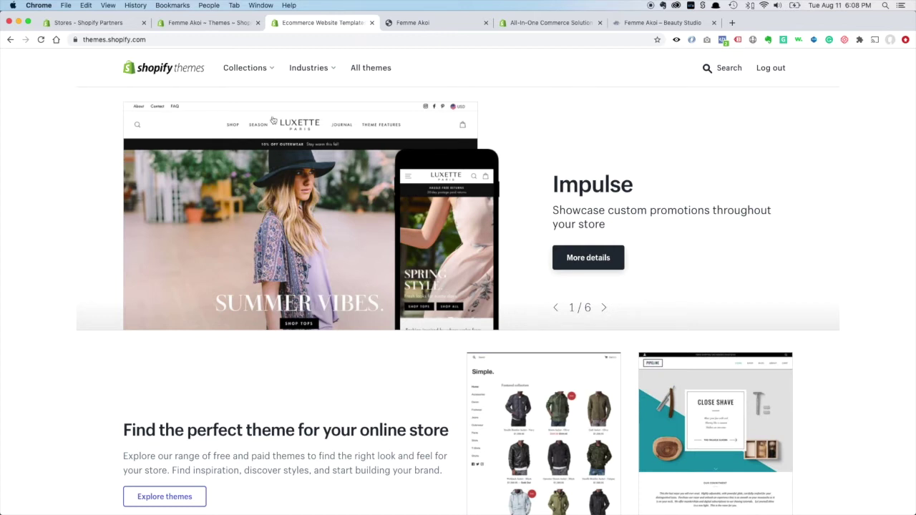
Step: Close the Theme Store tab and reopen Explore free themes from the Themes page
left_click(372, 24)
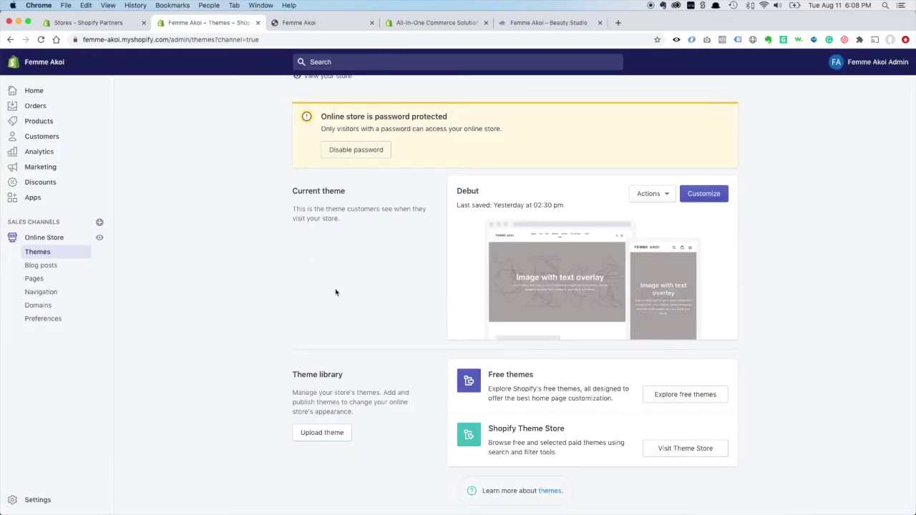
scroll(336, 291, "up", 1)
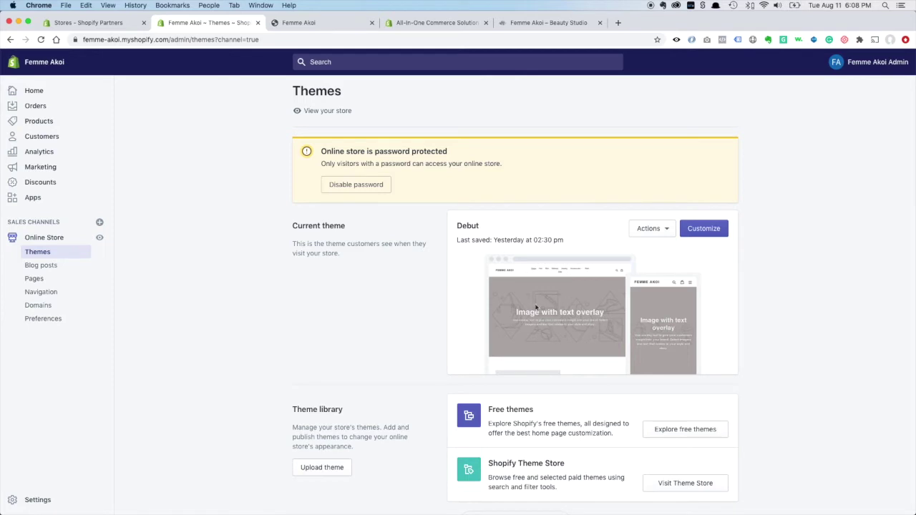
scroll(563, 332, "up", 1)
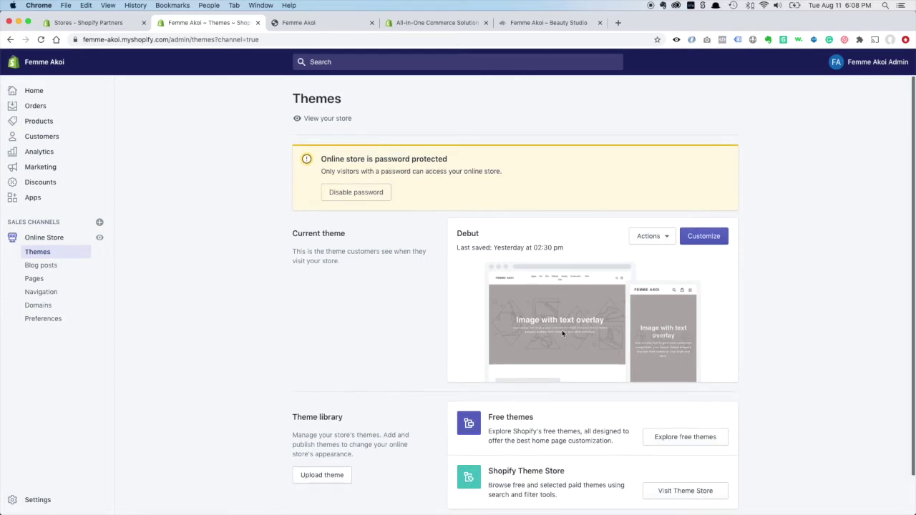
left_click(684, 439)
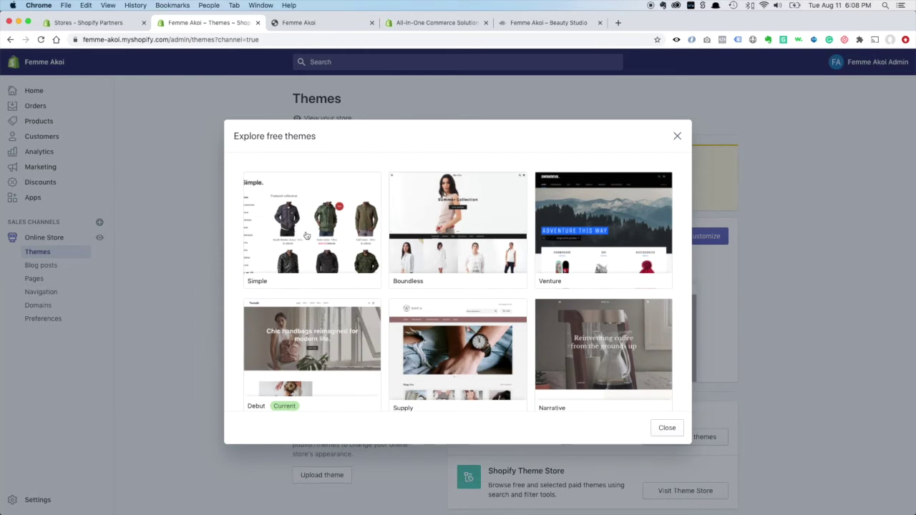
Step: Open the Simple theme's details and add it to the theme library
left_click(288, 266)
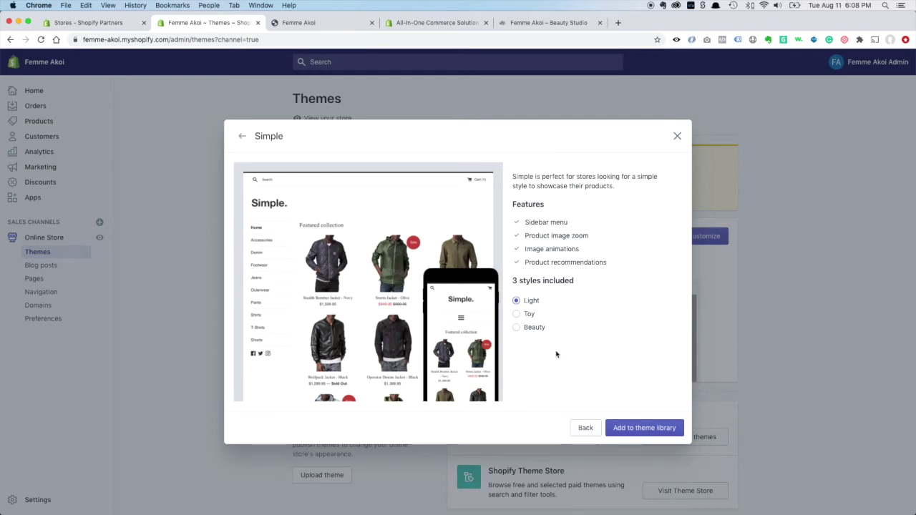
left_click(643, 429)
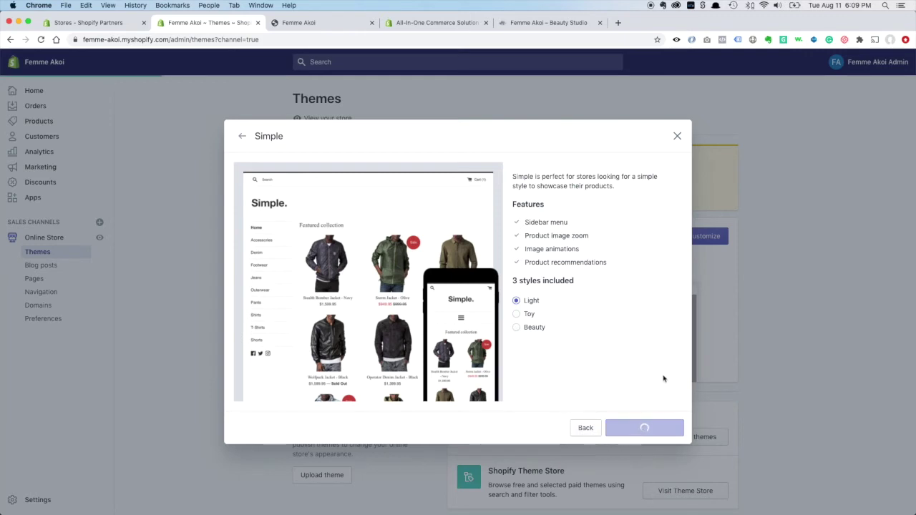
scroll(437, 322, "down", 3)
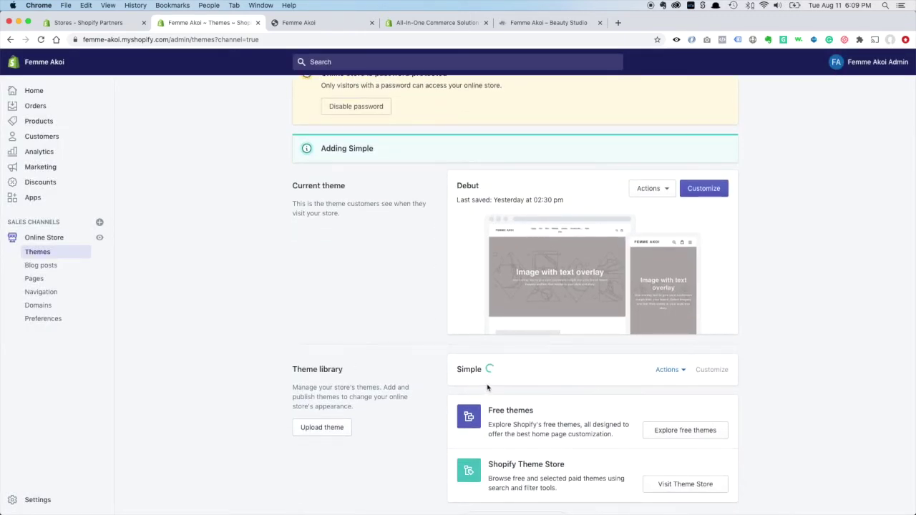
scroll(416, 393, "down", 1)
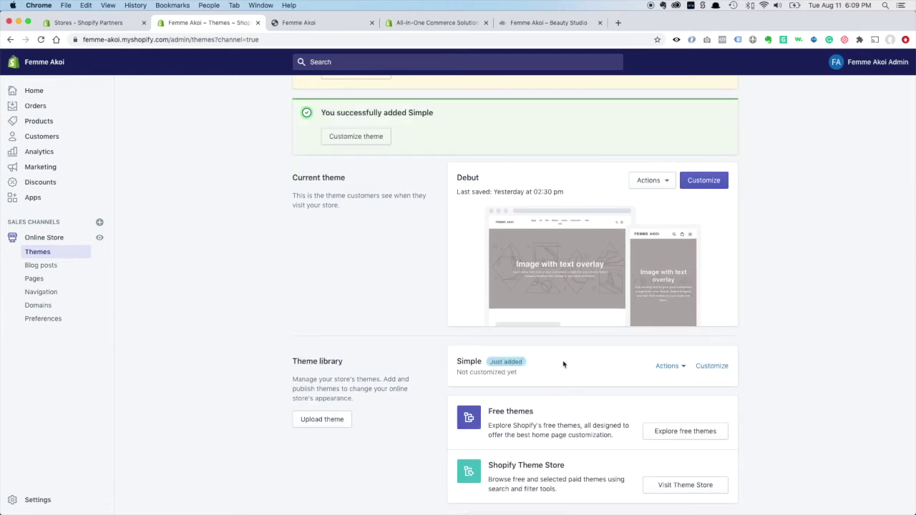
Step: Publish the Simple theme from its Actions menu, confirming it replaces Debut
scroll(565, 366, "up", 1)
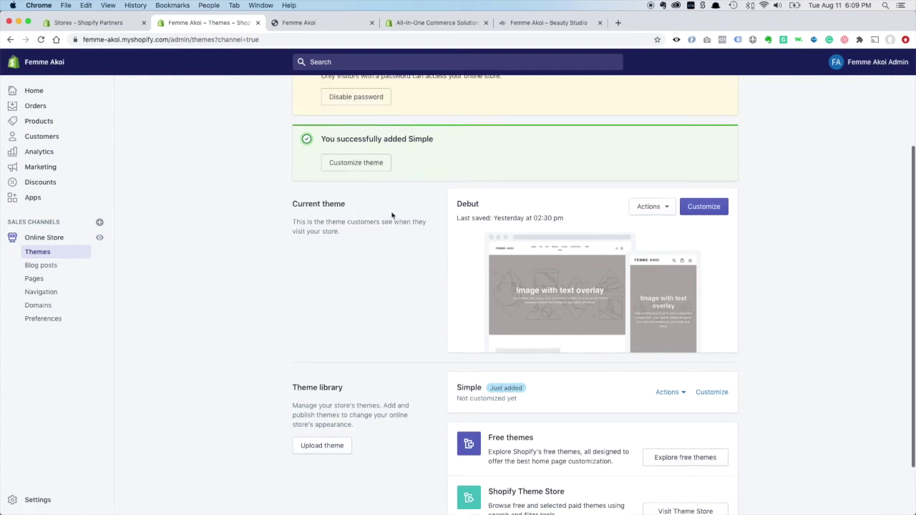
left_click(677, 396)
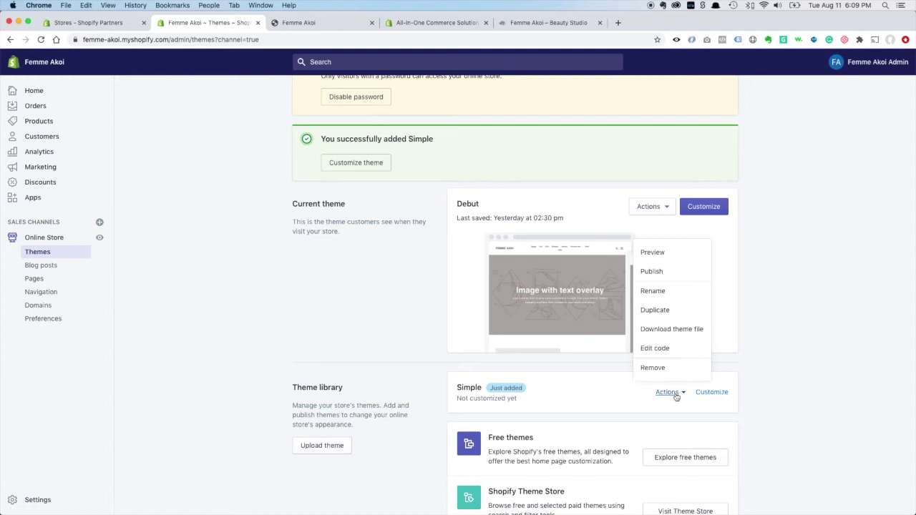
left_click(652, 272)
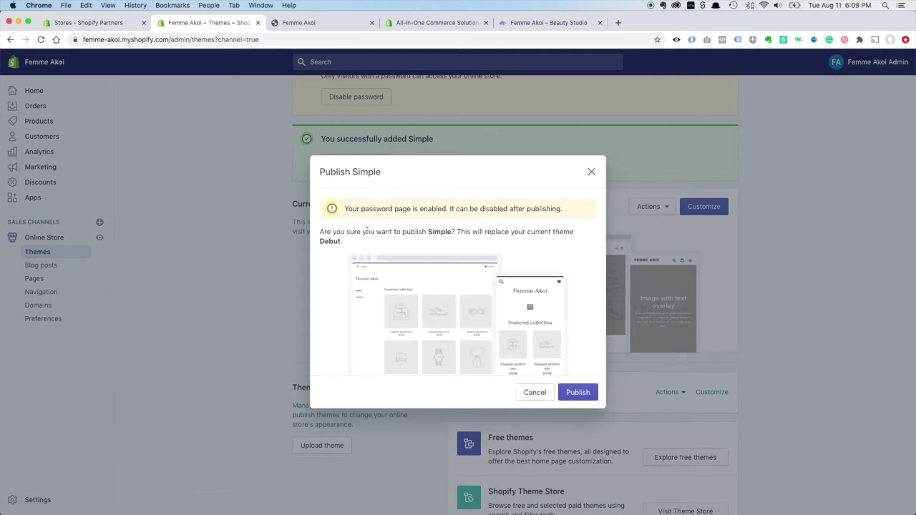
left_click(580, 392)
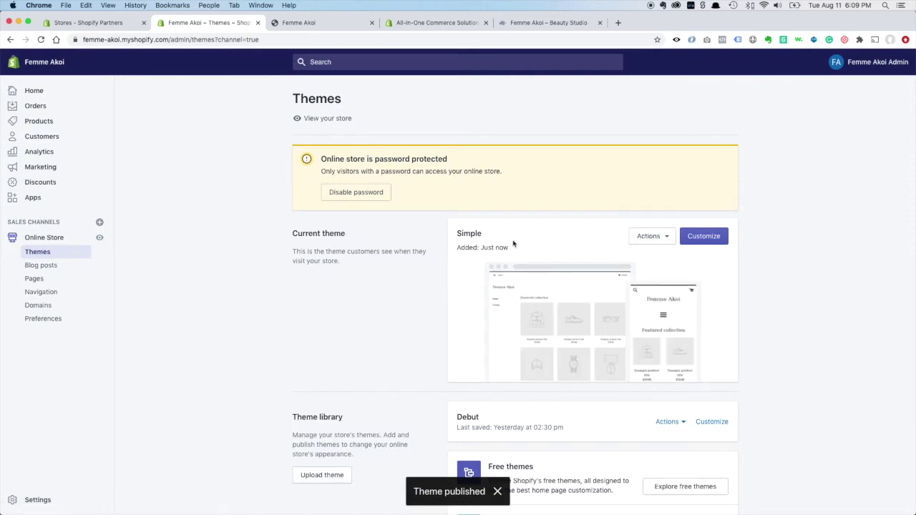
Step: Check that Simple is now current and Debut sits in the theme library
left_click_drag(458, 231, 494, 232)
scroll(471, 272, "down", 1)
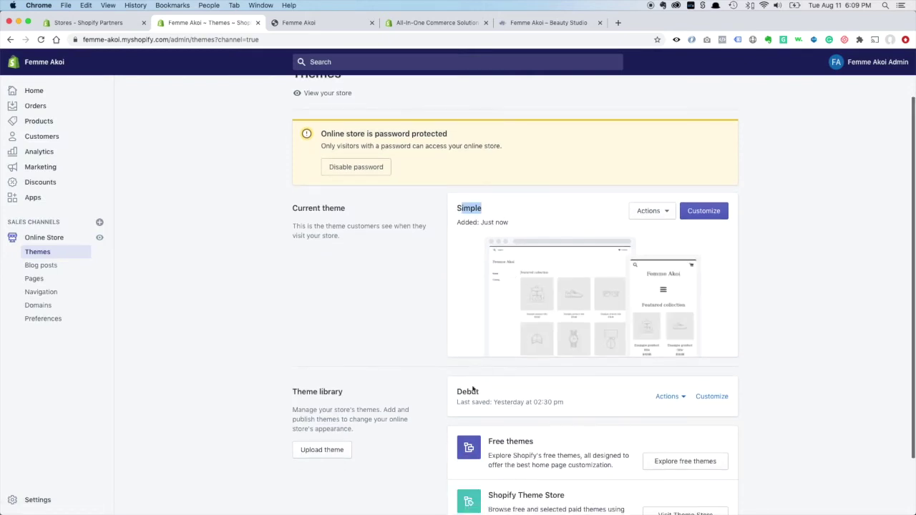
scroll(383, 349, "up", 1)
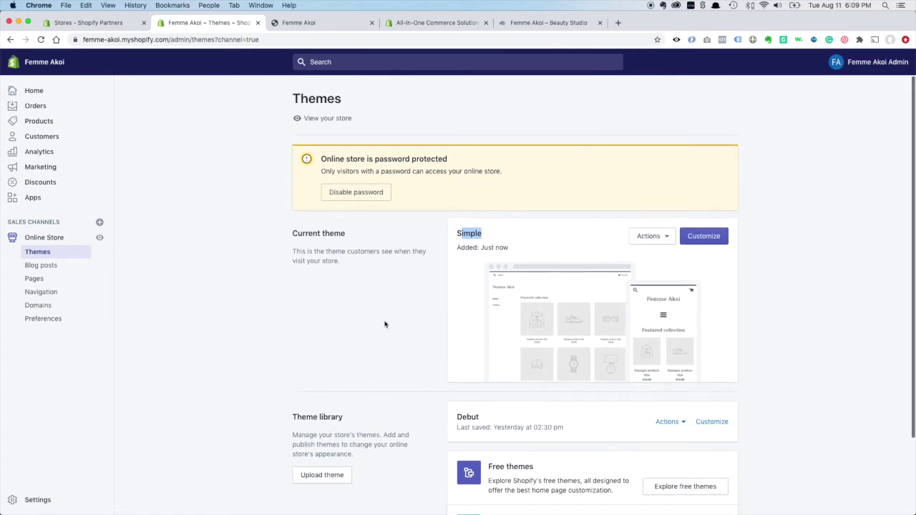
left_click(385, 323)
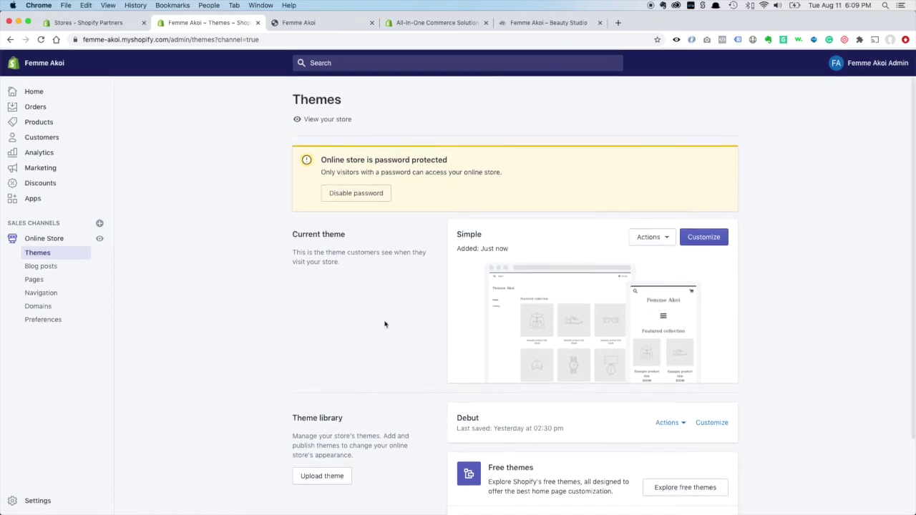
Step: Reload the Femme Akoi storefront to check it shows the Simple theme, then return to Themes
left_click(319, 23)
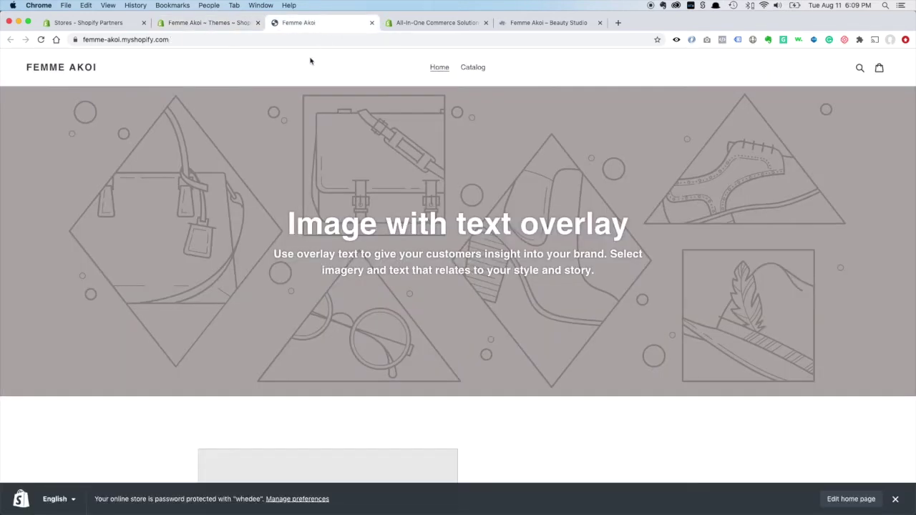
left_click(41, 41)
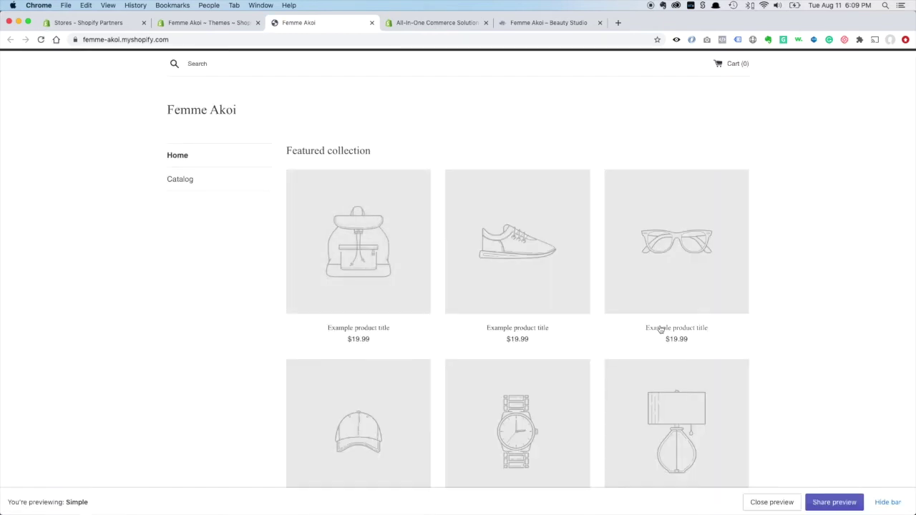
scroll(656, 327, "down", 5)
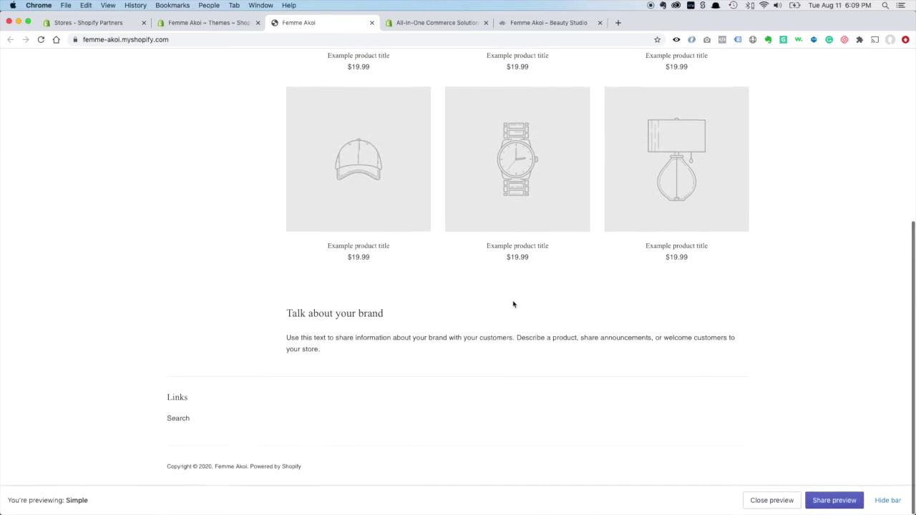
scroll(513, 304, "up", 10)
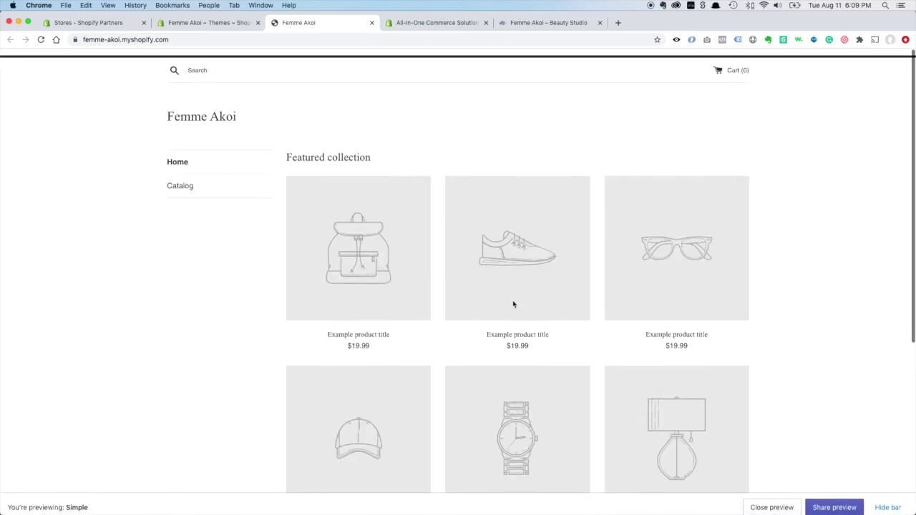
left_click(213, 23)
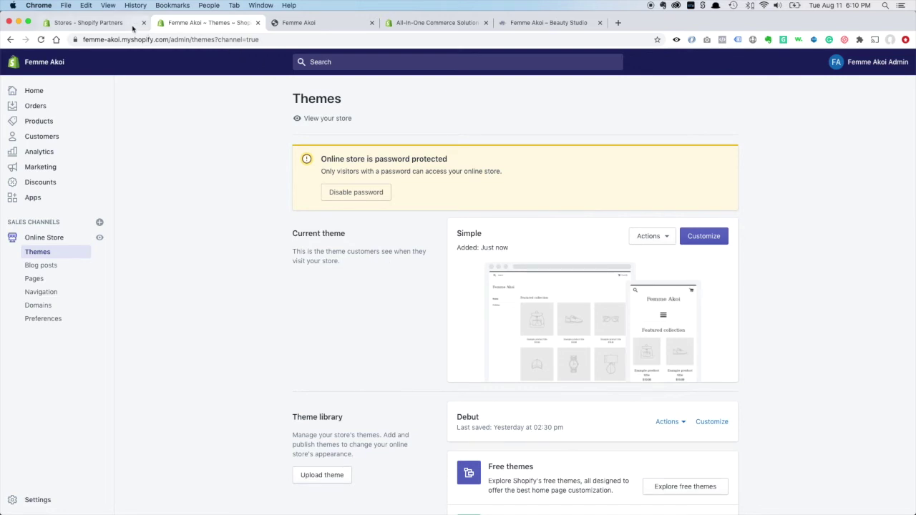
Step: Open a trial incognito window and close it again
left_click(64, 5)
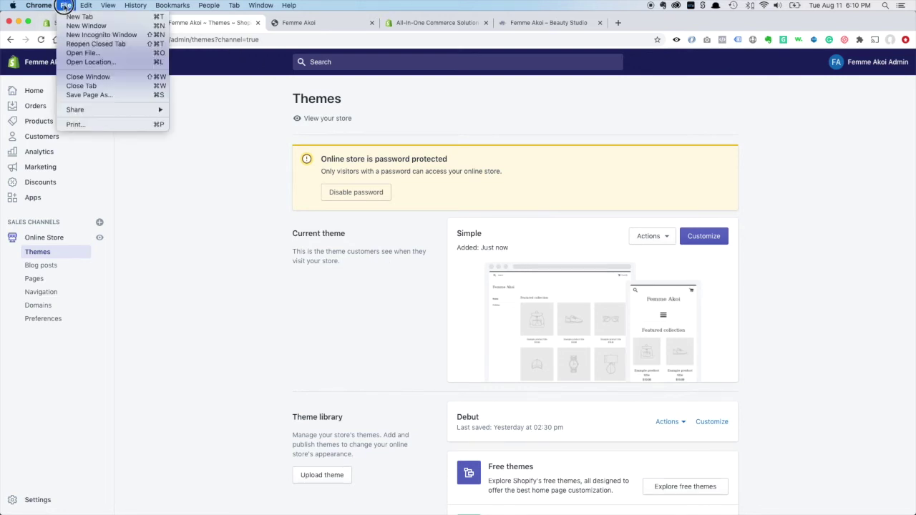
left_click(97, 34)
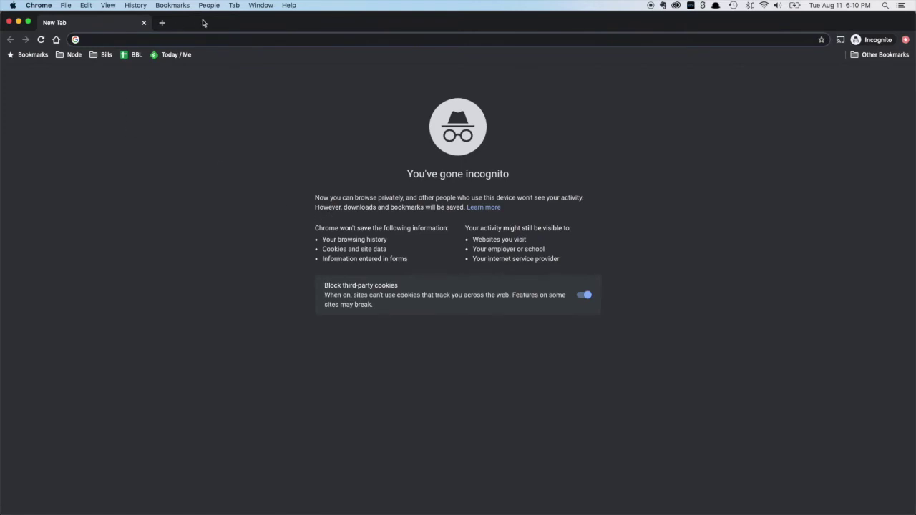
left_click(9, 23)
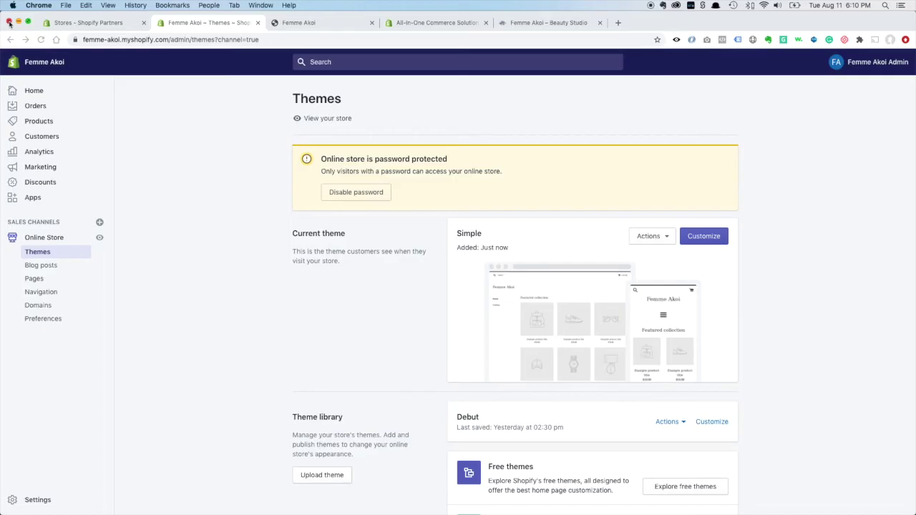
Step: Copy the storefront's web address and open a fresh incognito window
left_click(320, 26)
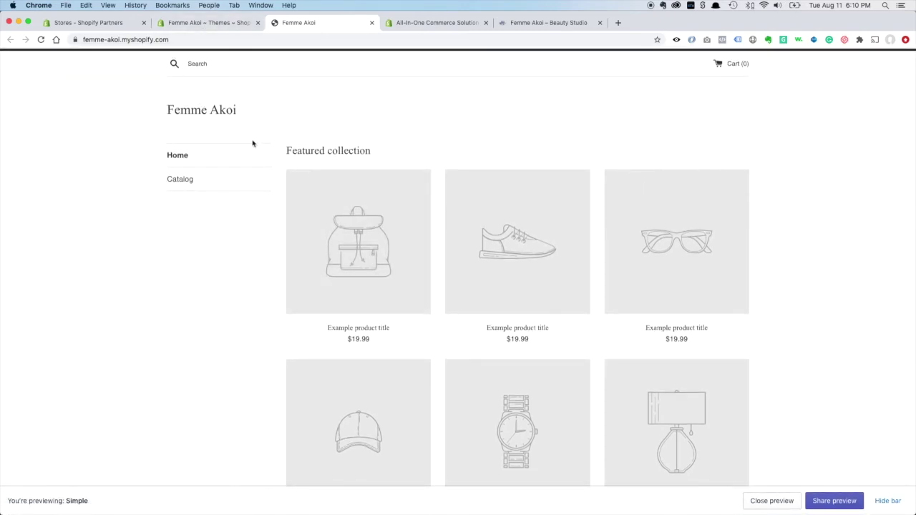
left_click(102, 40)
key("super+c")
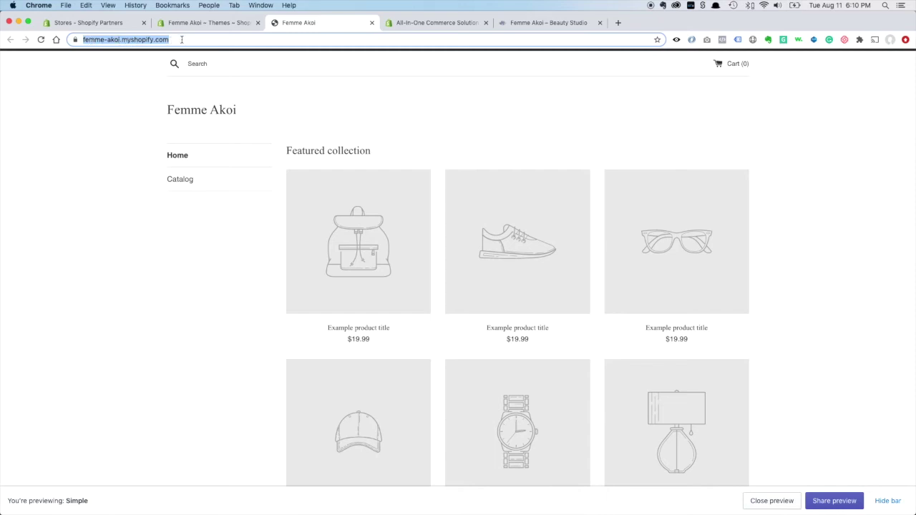
left_click(66, 6)
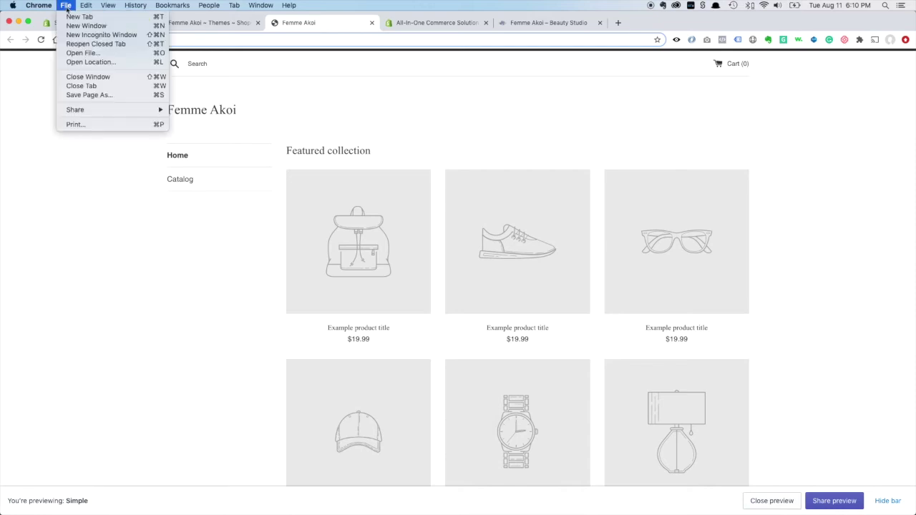
left_click(96, 33)
Step: Load femme-akoi.myshopify.com as a visitor, view the Opening Soon password page, then close the window
key("super+v")
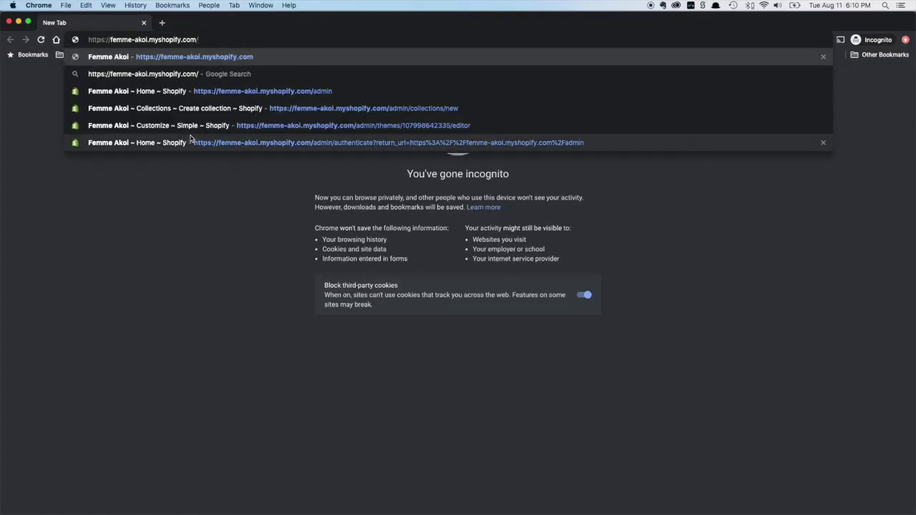
key("Return")
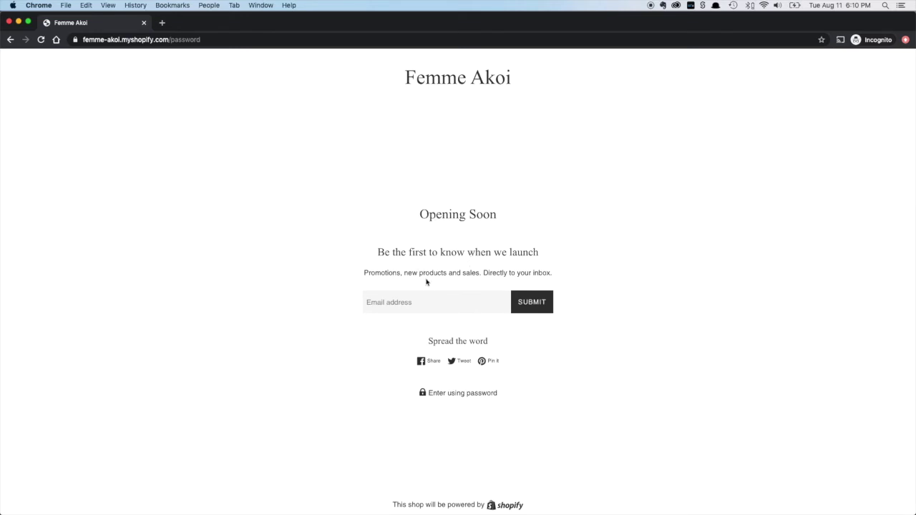
left_click(394, 307)
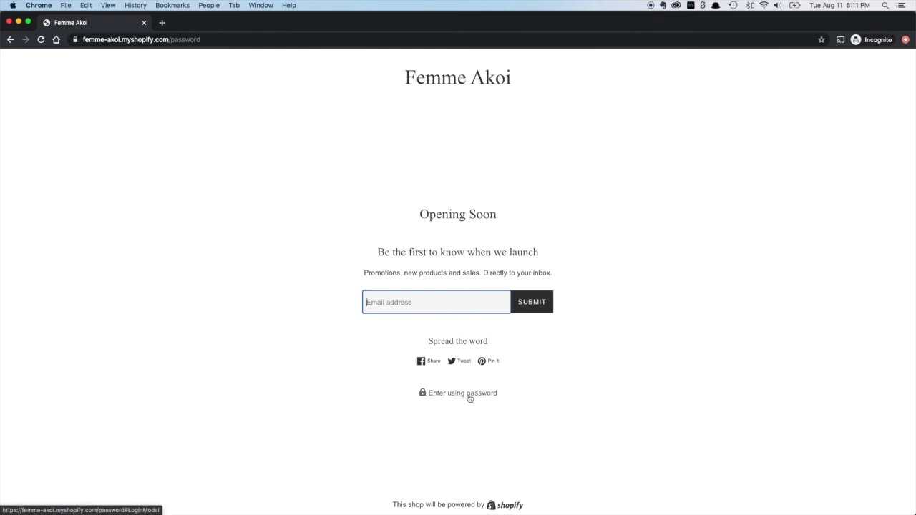
left_click(10, 22)
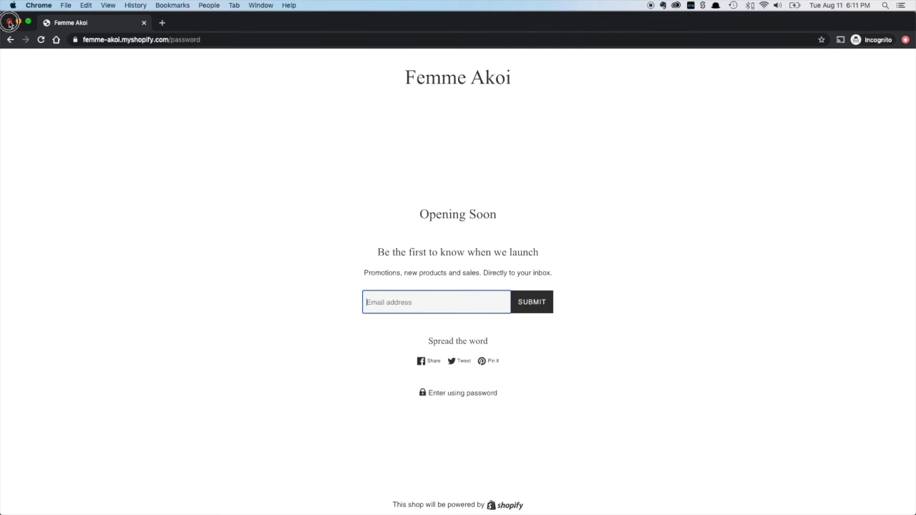
left_click(215, 24)
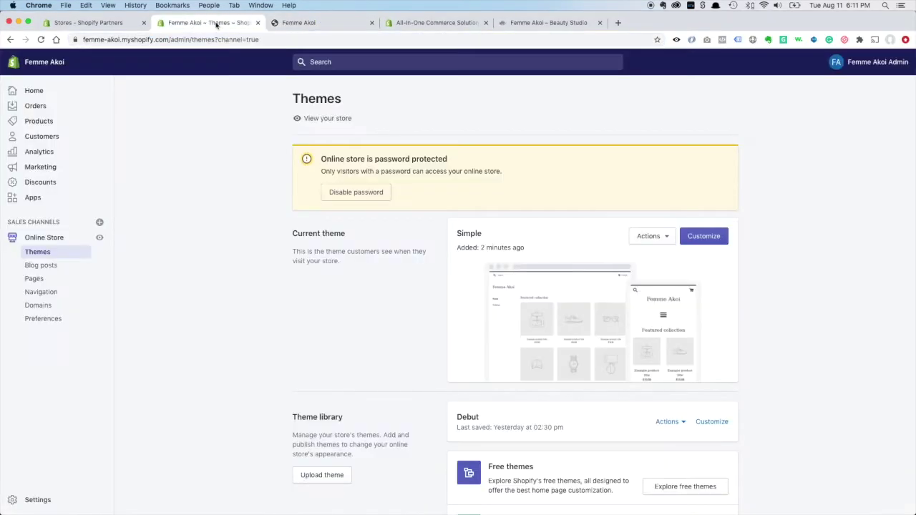
left_click(304, 22)
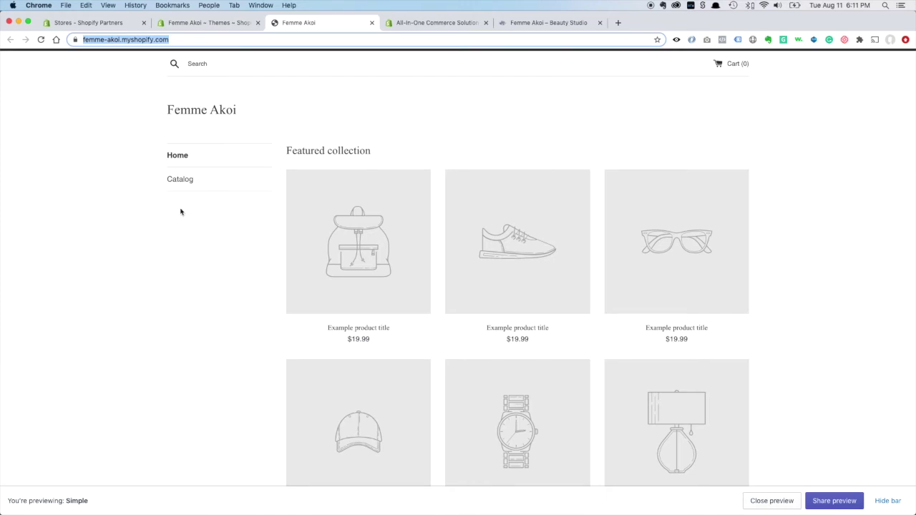
left_click(101, 40)
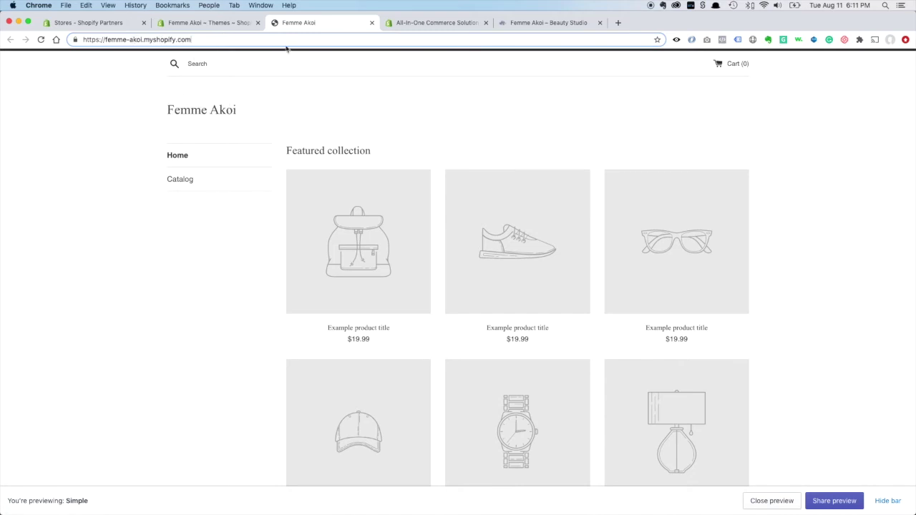
left_click(222, 23)
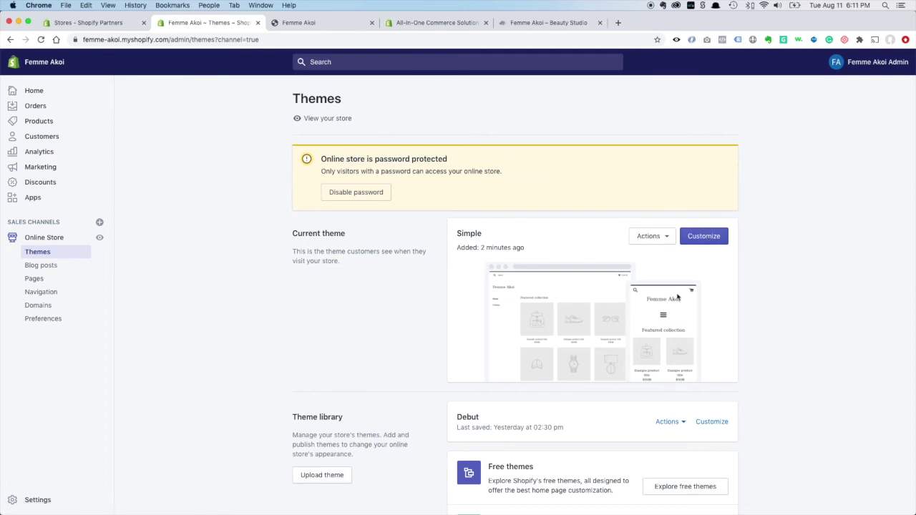
Step: Open the Simple theme editor and list the Home page sections, including Featured collection and Rich text
left_click(703, 237)
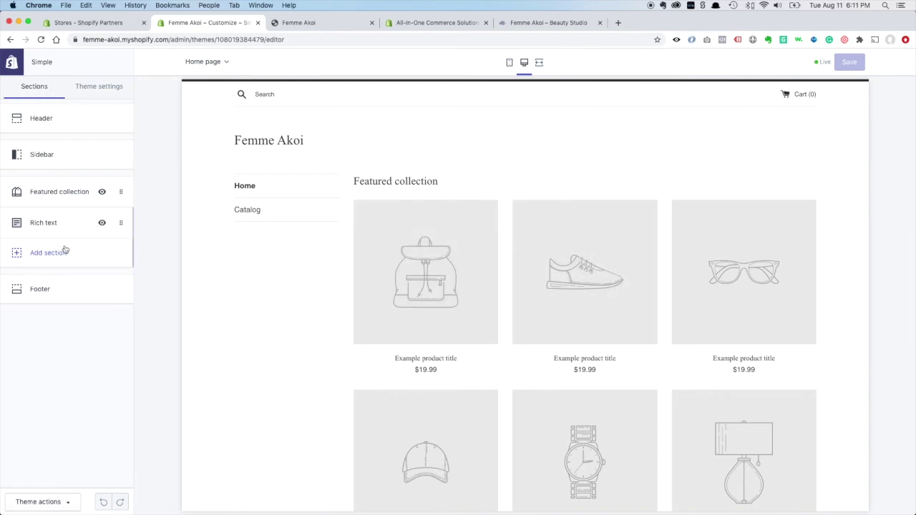
left_click(95, 90)
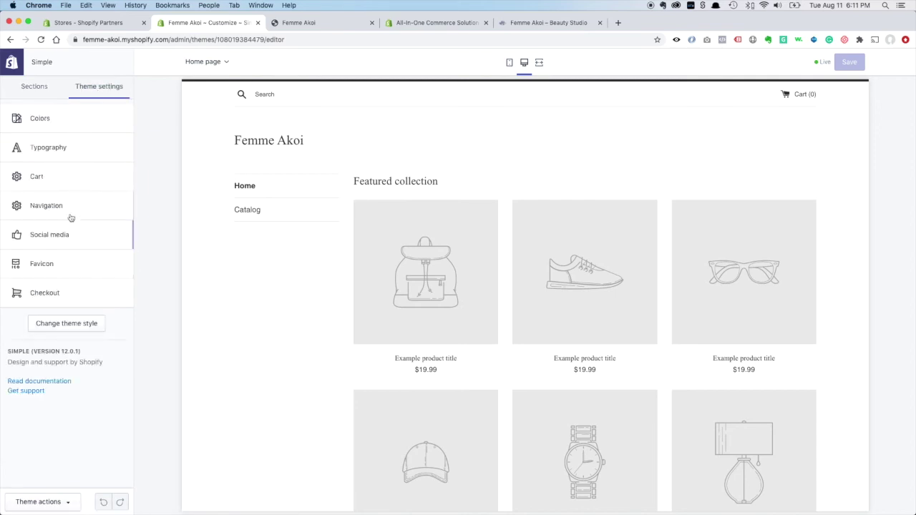
left_click(35, 88)
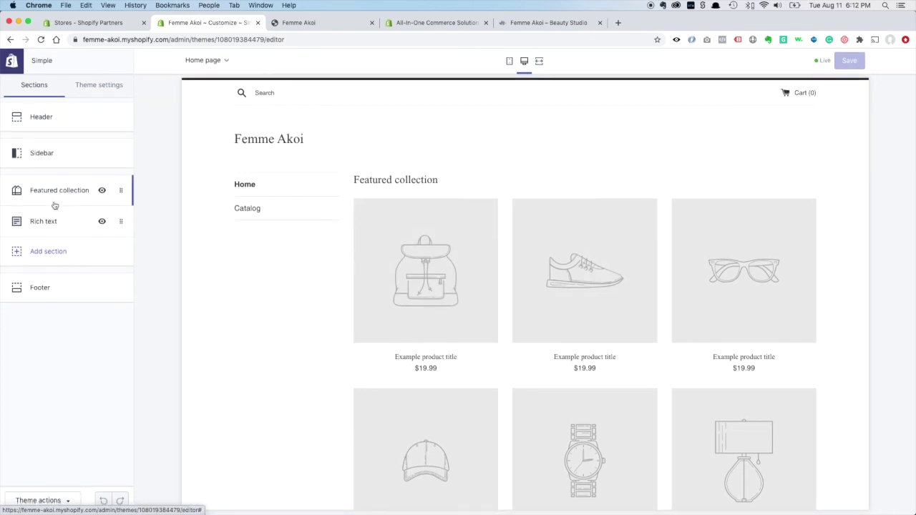
scroll(442, 278, "down", 1)
scroll(387, 315, "down", 5)
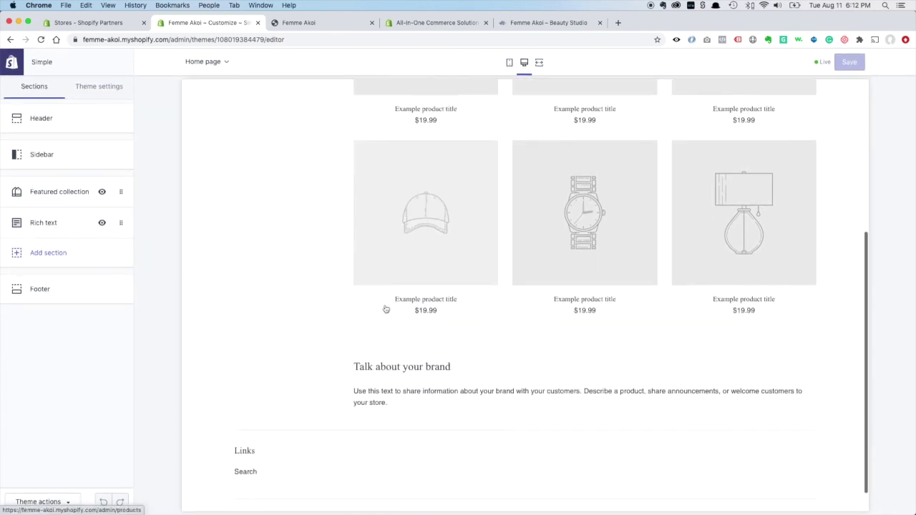
left_click_drag(419, 353, 402, 335)
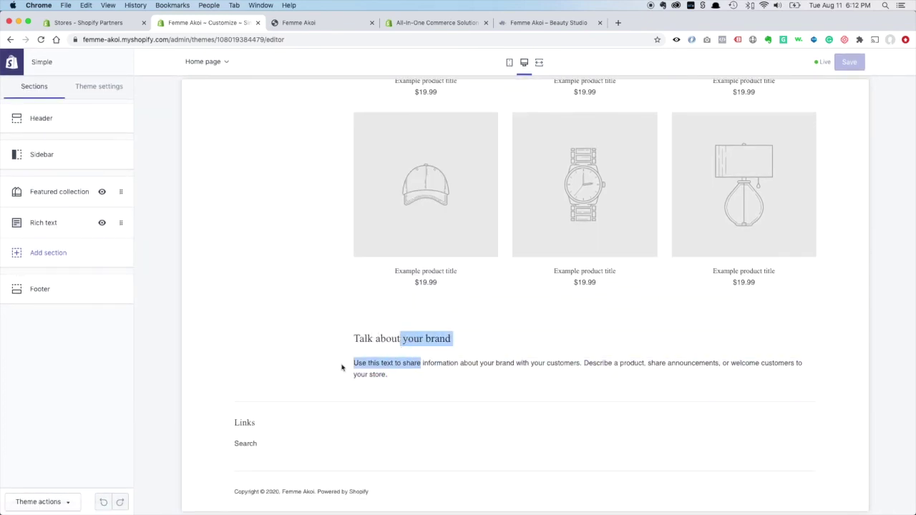
left_click(246, 239)
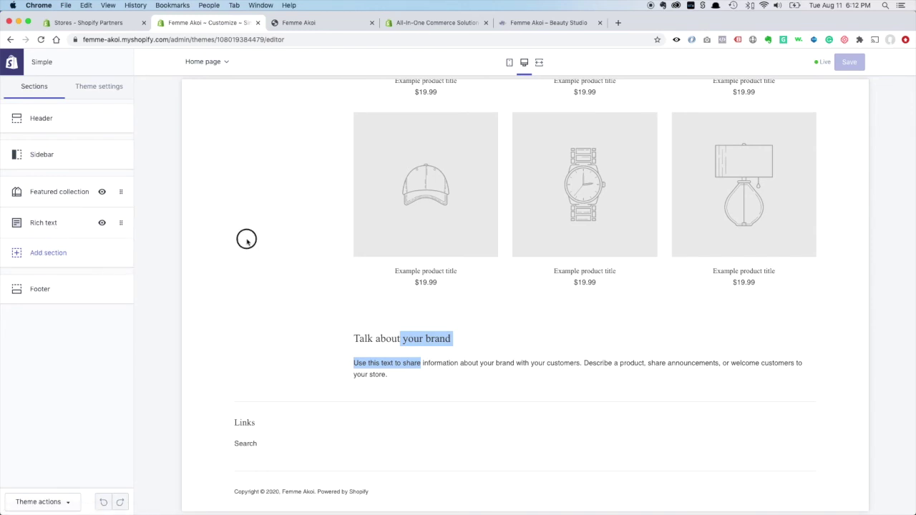
left_click(51, 253)
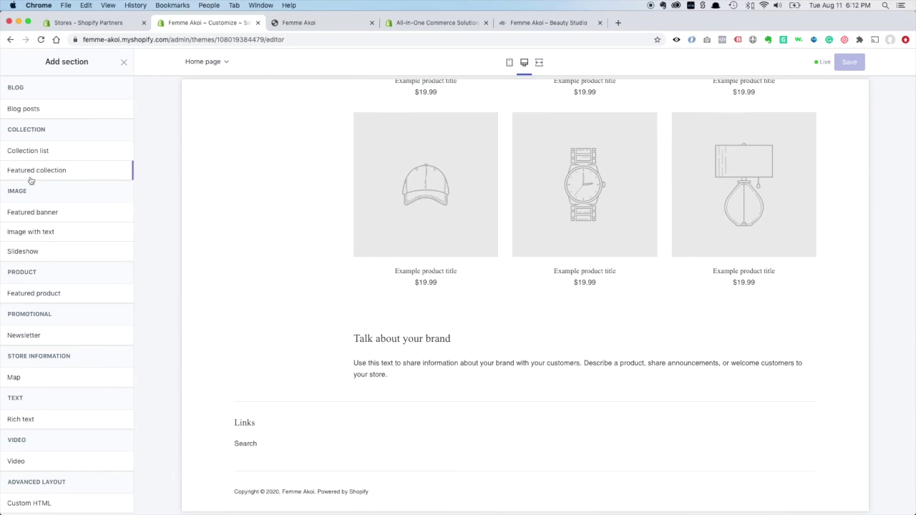
left_click(43, 235)
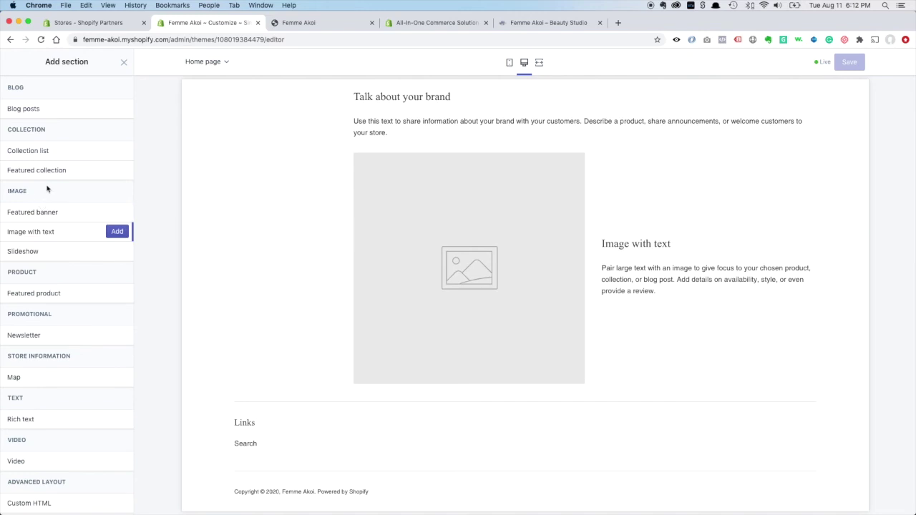
left_click(47, 151)
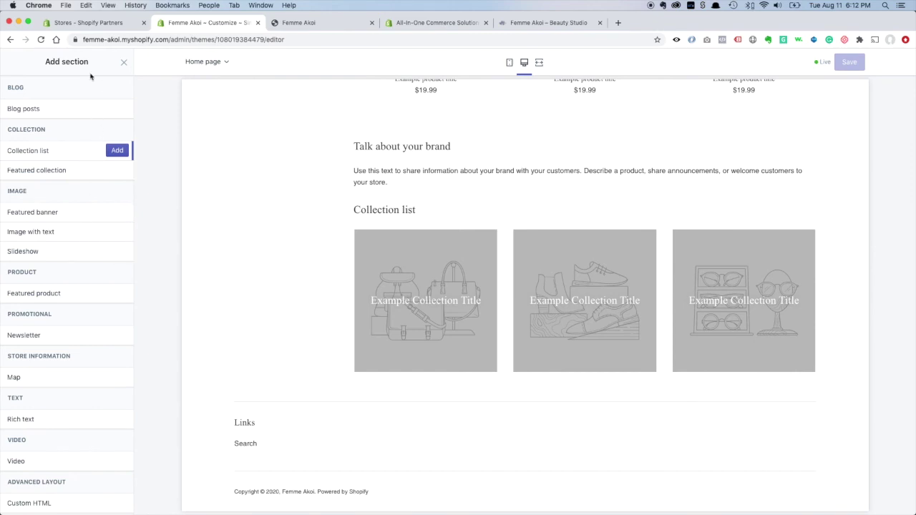
left_click(124, 65)
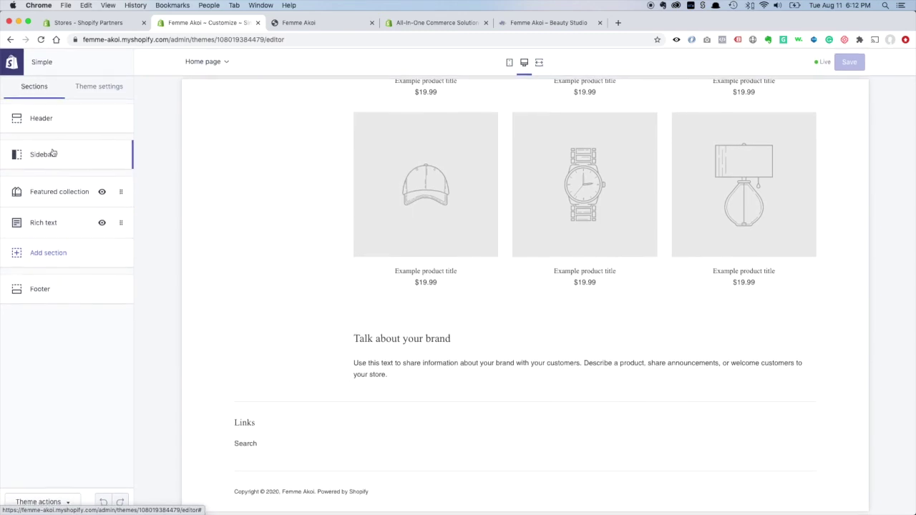
Step: Upload femme-akoi-logo_200x114.jpg from the Images folder and set it as the Header logo
scroll(296, 172, "up", 3)
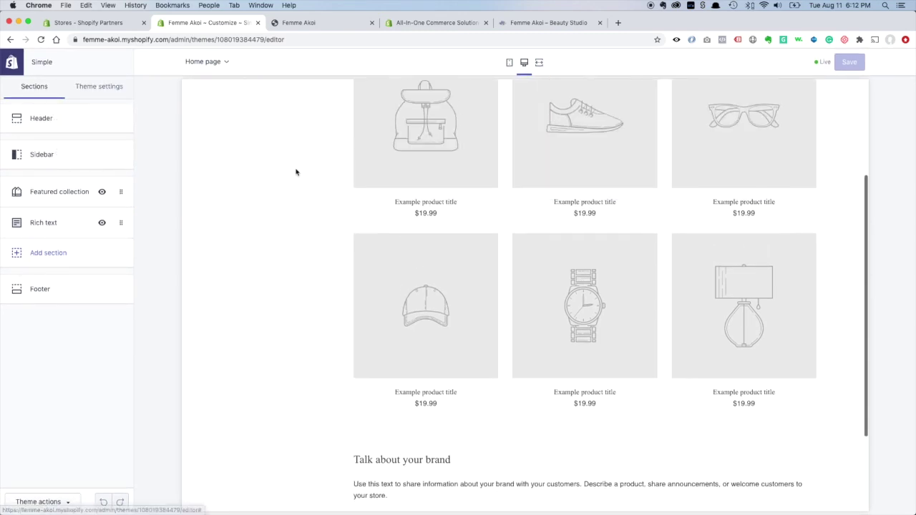
scroll(297, 172, "up", 2)
left_click(44, 117)
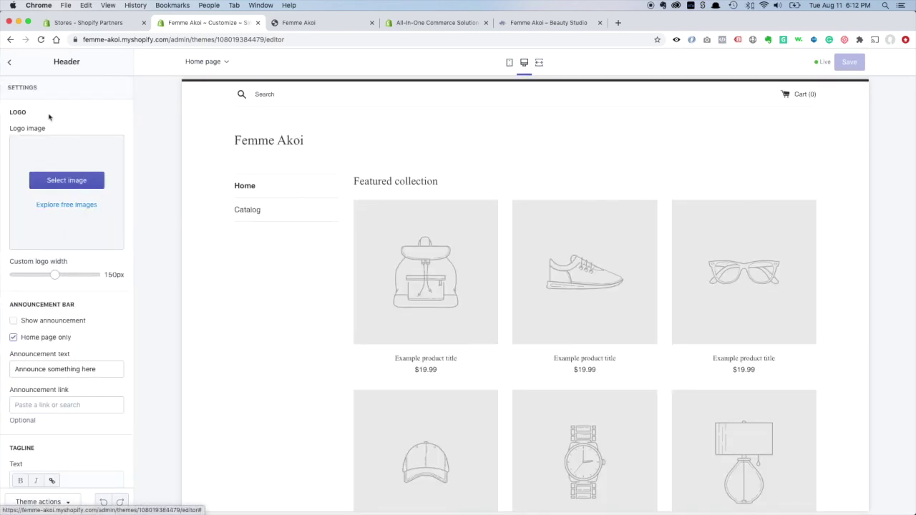
left_click(59, 184)
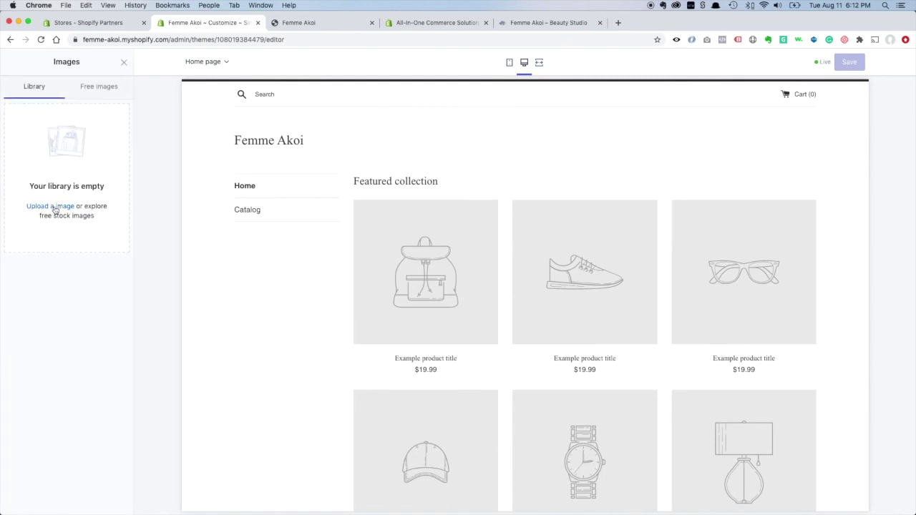
left_click(55, 207)
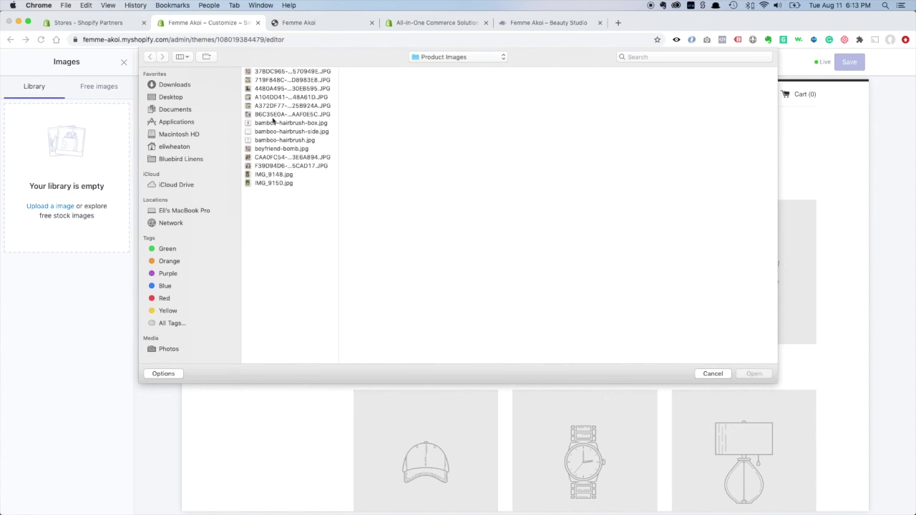
left_click(428, 59)
left_click(438, 65)
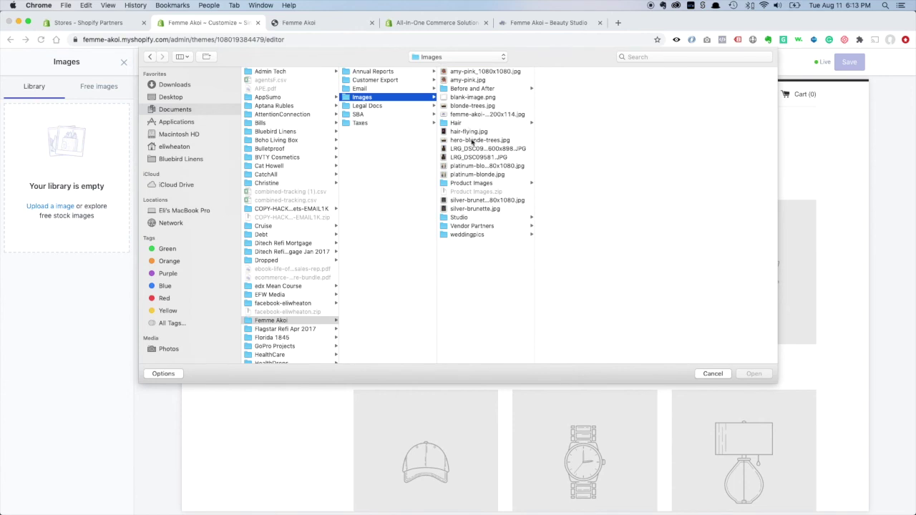
left_click(473, 115)
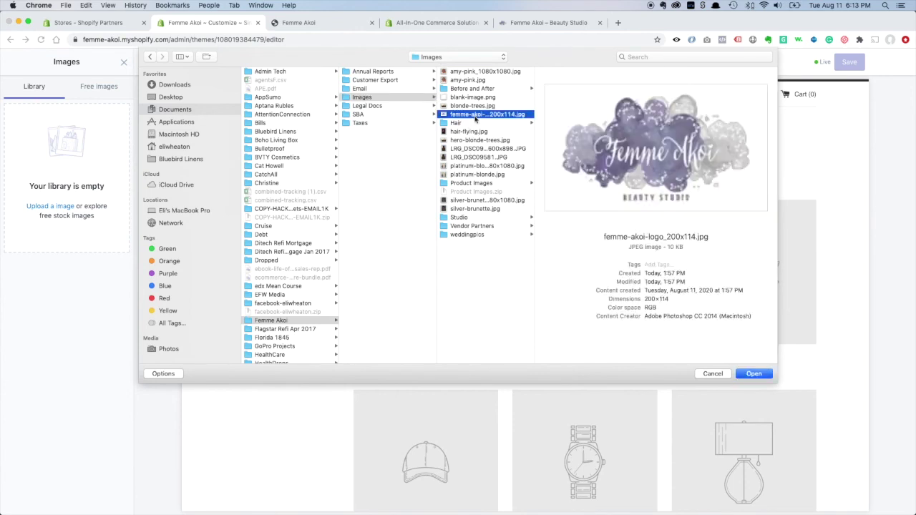
left_click(752, 375)
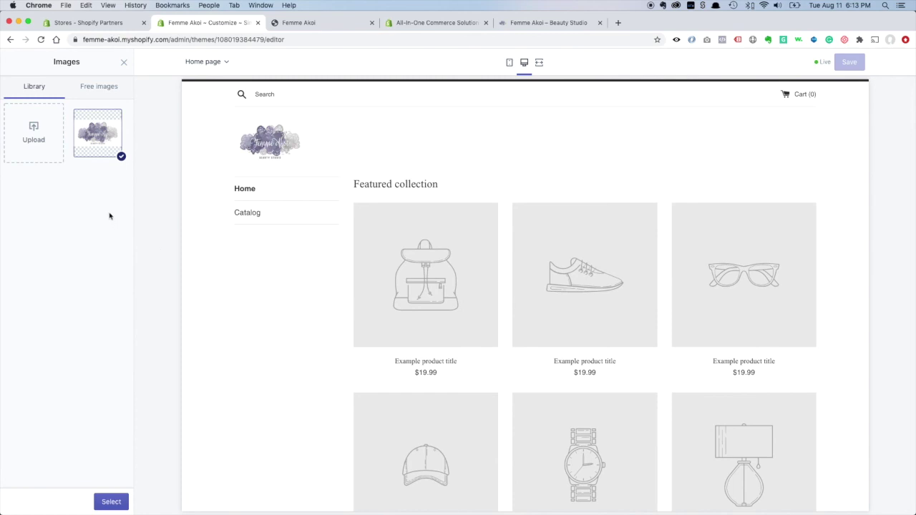
left_click(119, 502)
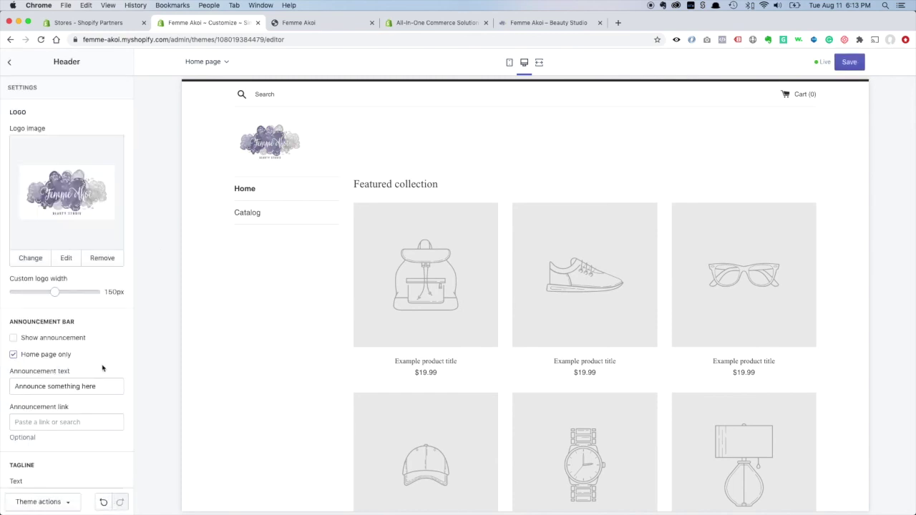
Step: Set the header's custom logo width to 170px and save the Simple theme
left_click_drag(56, 292, 63, 293)
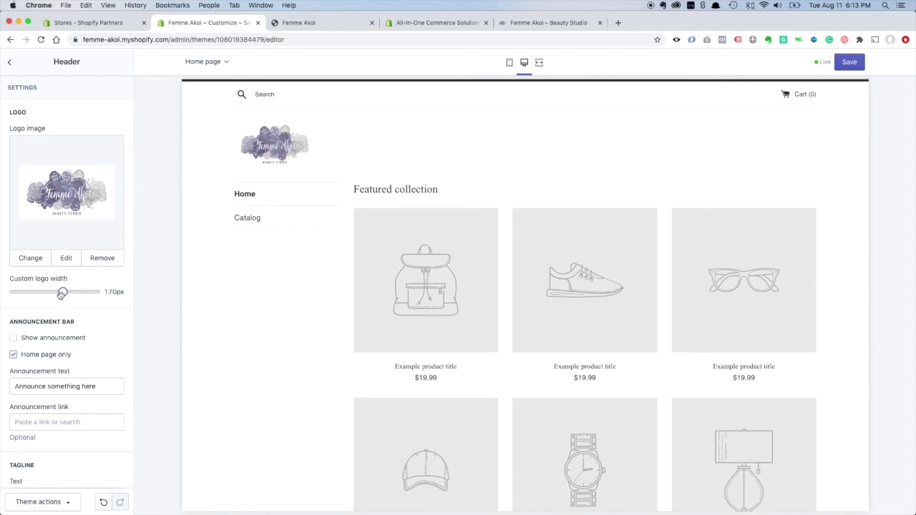
scroll(96, 343, "down", 3)
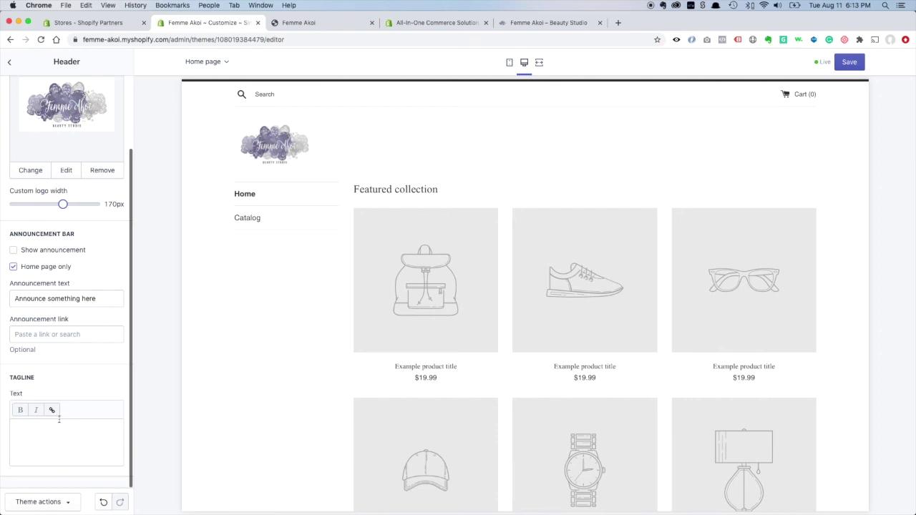
scroll(63, 361, "up", 2)
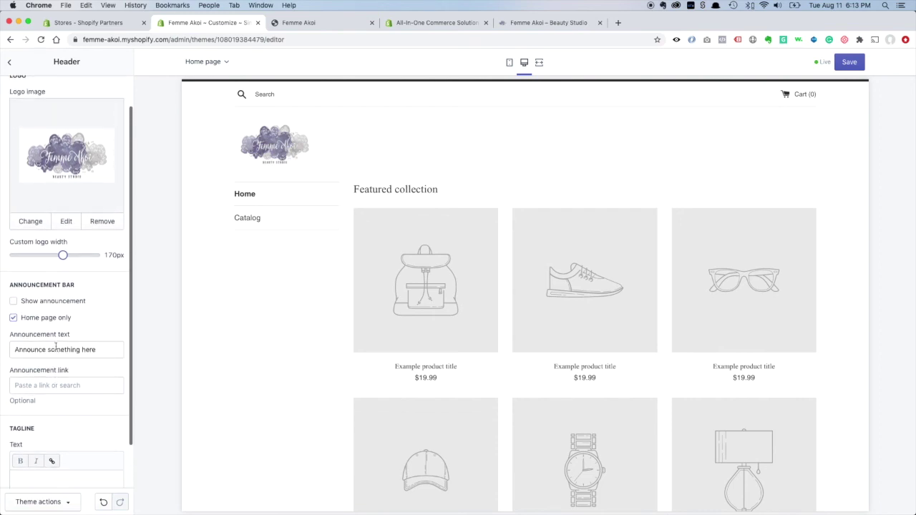
scroll(53, 348, "up", 2)
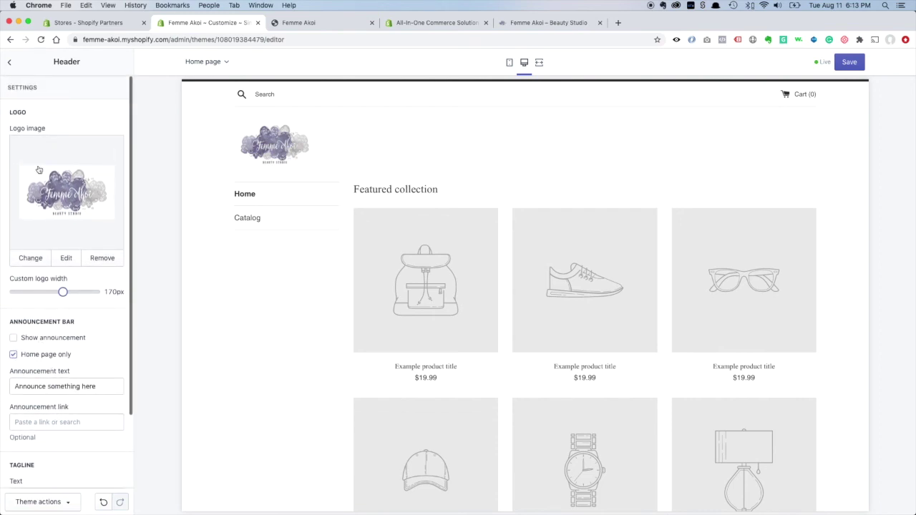
left_click(10, 64)
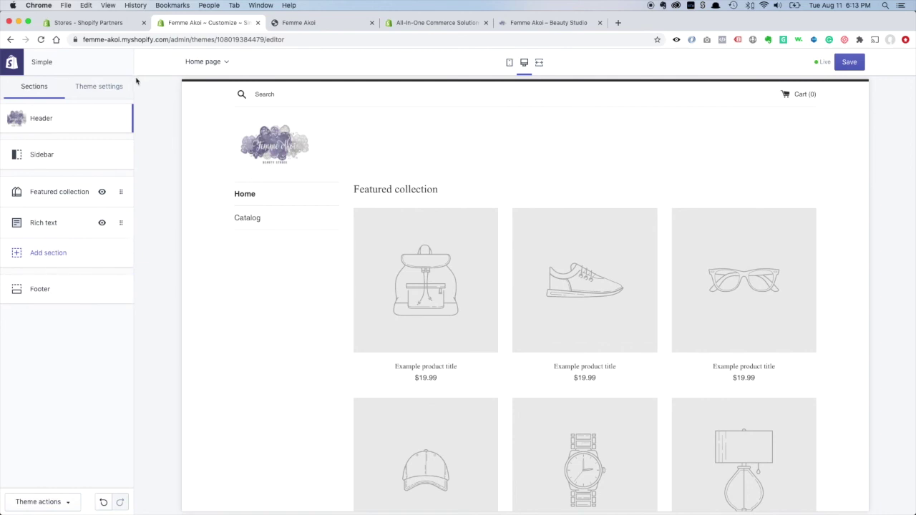
left_click(850, 63)
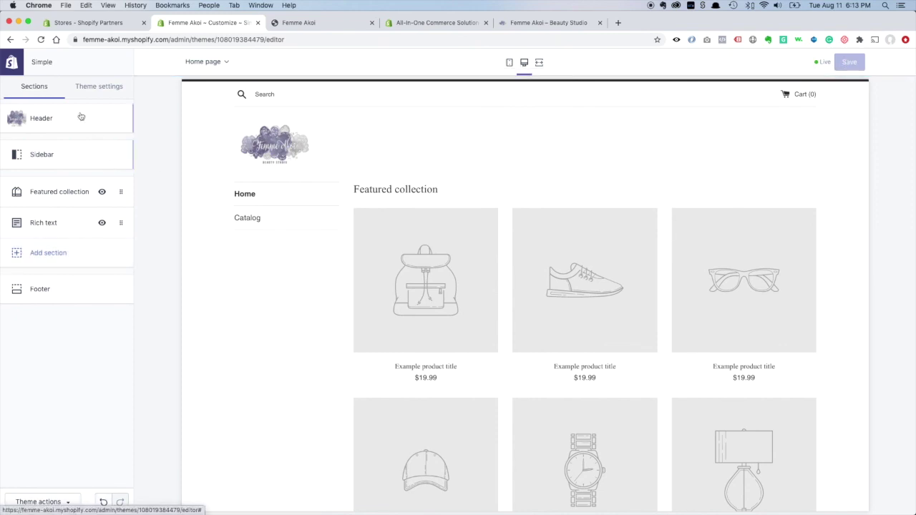
left_click(12, 65)
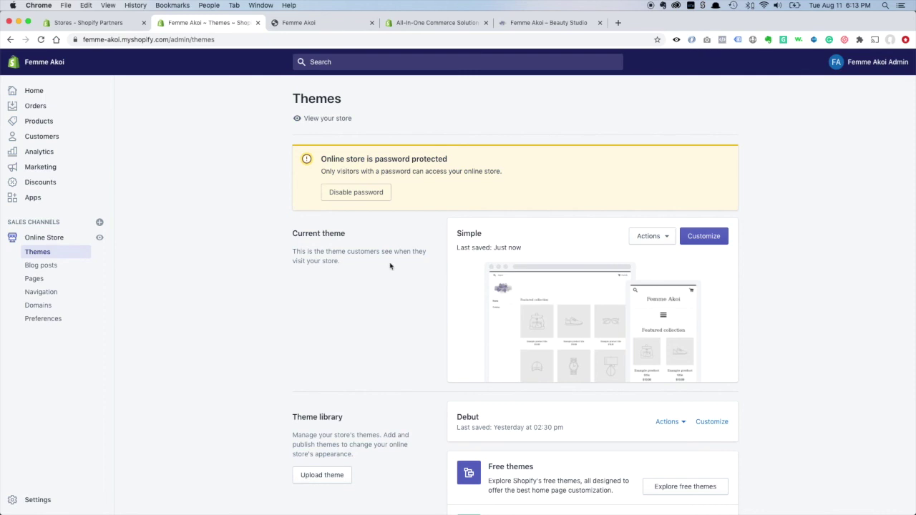
Step: Reload the storefront to confirm the Femme Akoi logo appears in the header
scroll(393, 269, "down", 1)
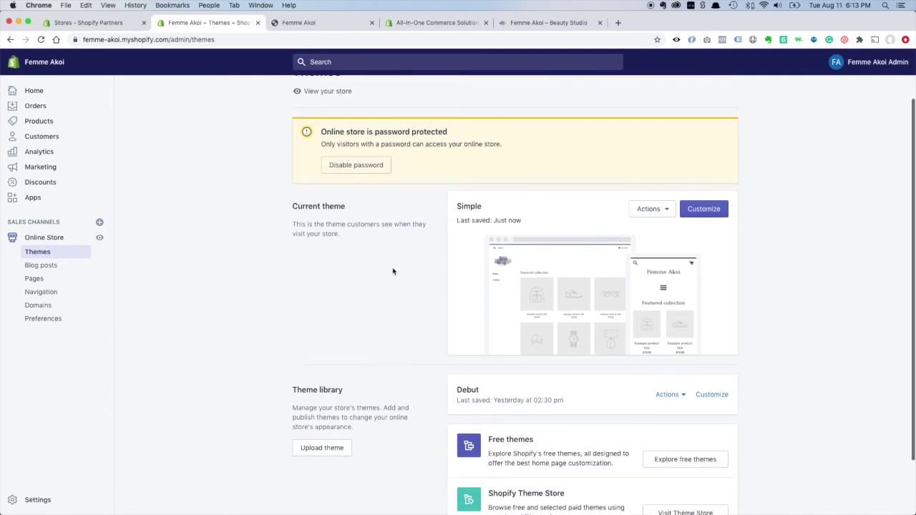
left_click(313, 28)
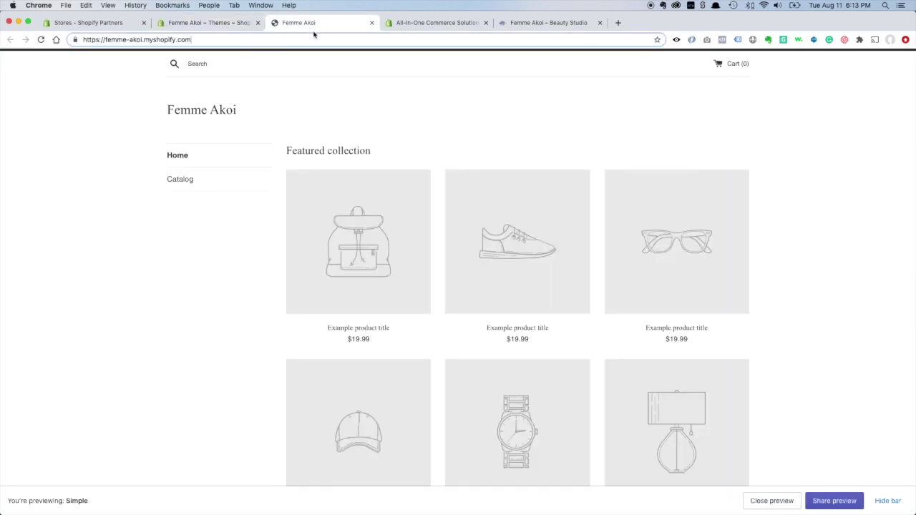
left_click(41, 39)
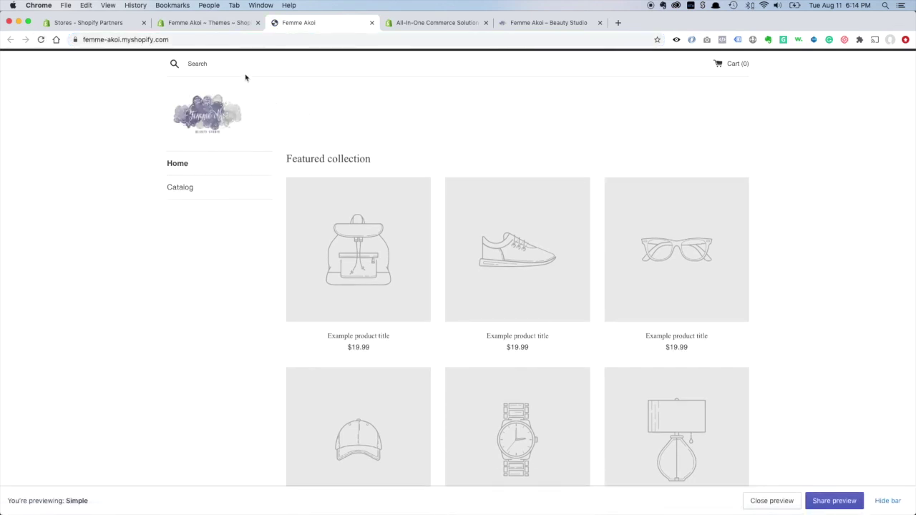
left_click(215, 23)
scroll(281, 208, "up", 1)
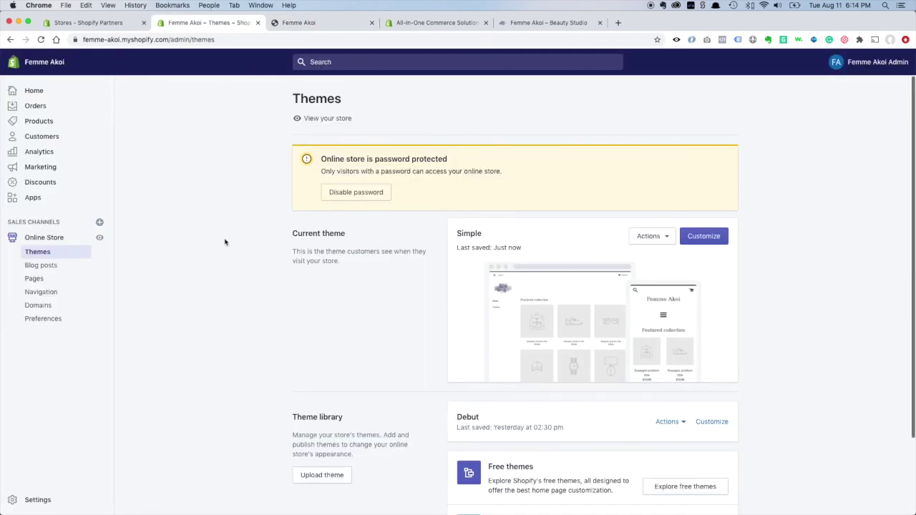